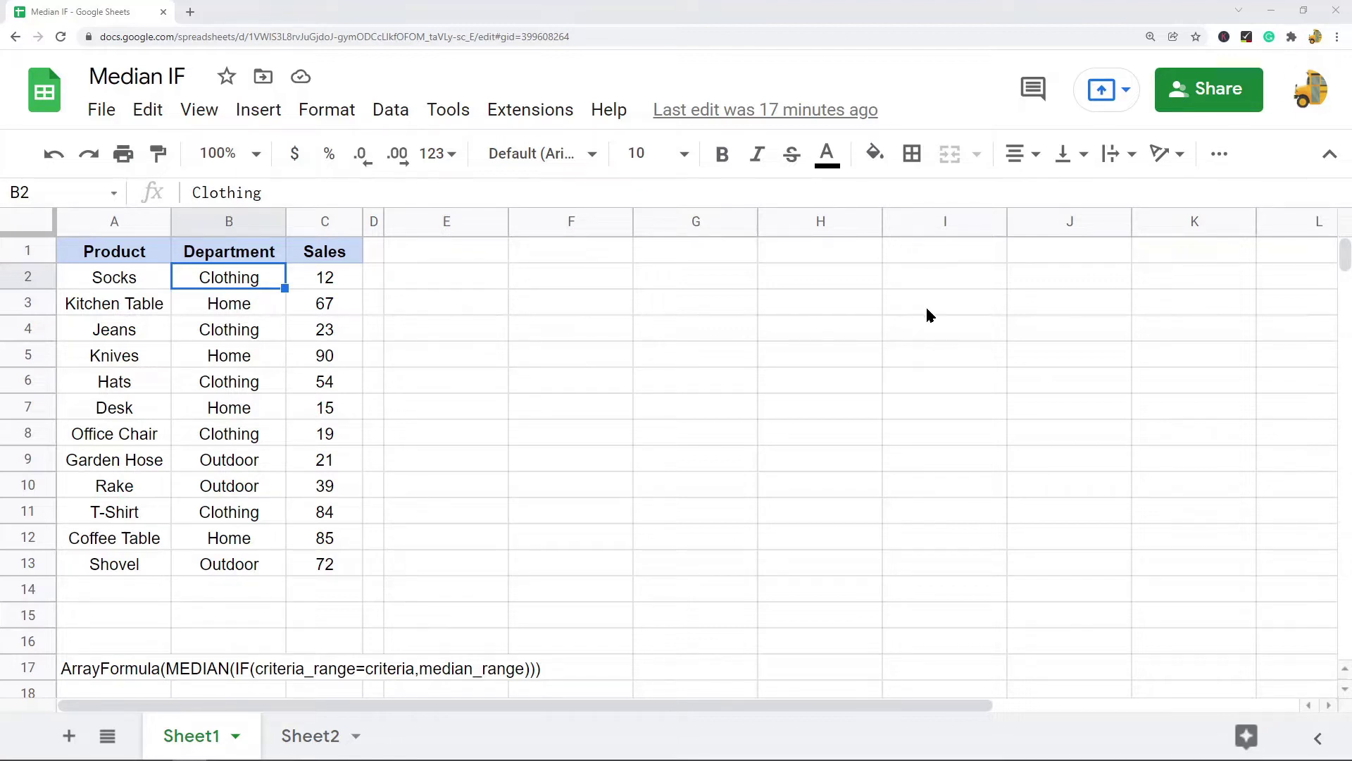
Examine the Product, Department and Sales columns of the data table in A1:C13 on Sheet1.
drag(144, 253, 137, 541)
drag(265, 253, 257, 560)
drag(341, 251, 345, 561)
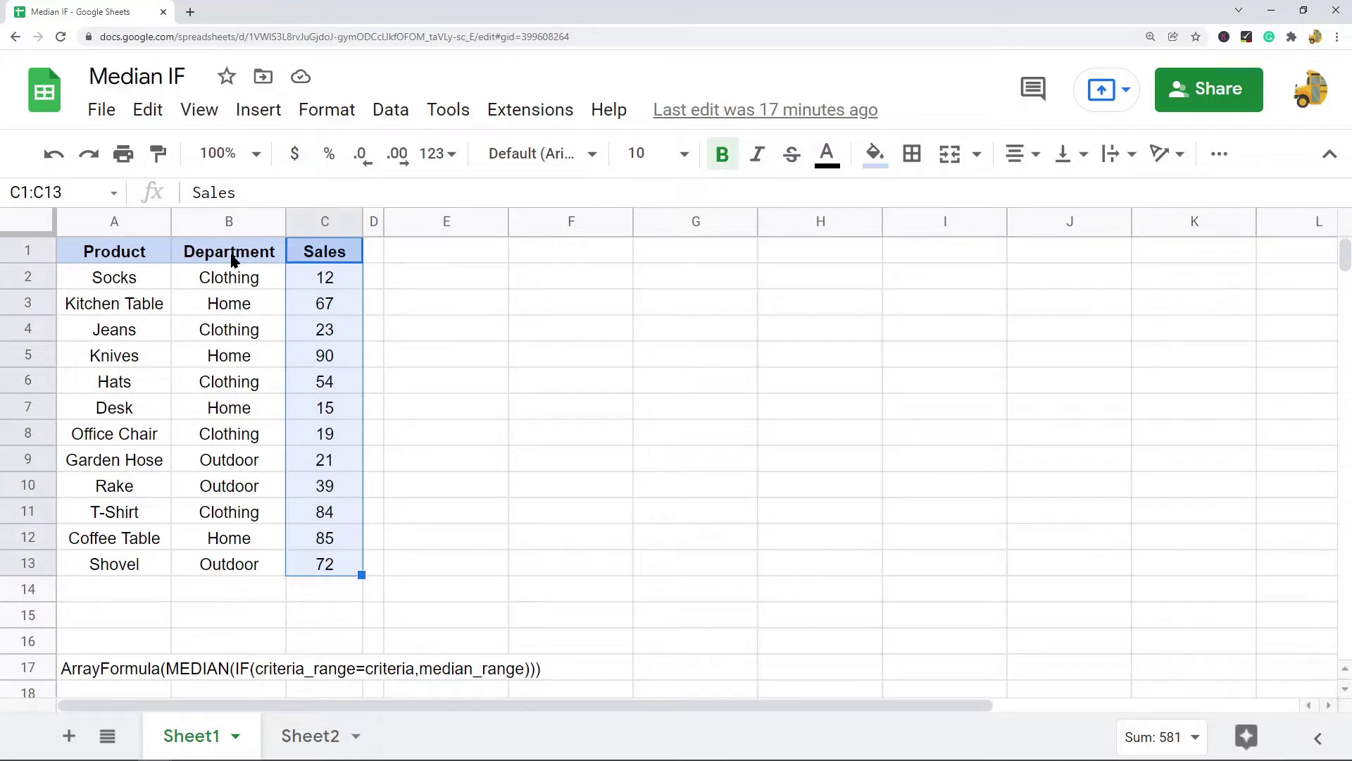
drag(247, 254, 243, 571)
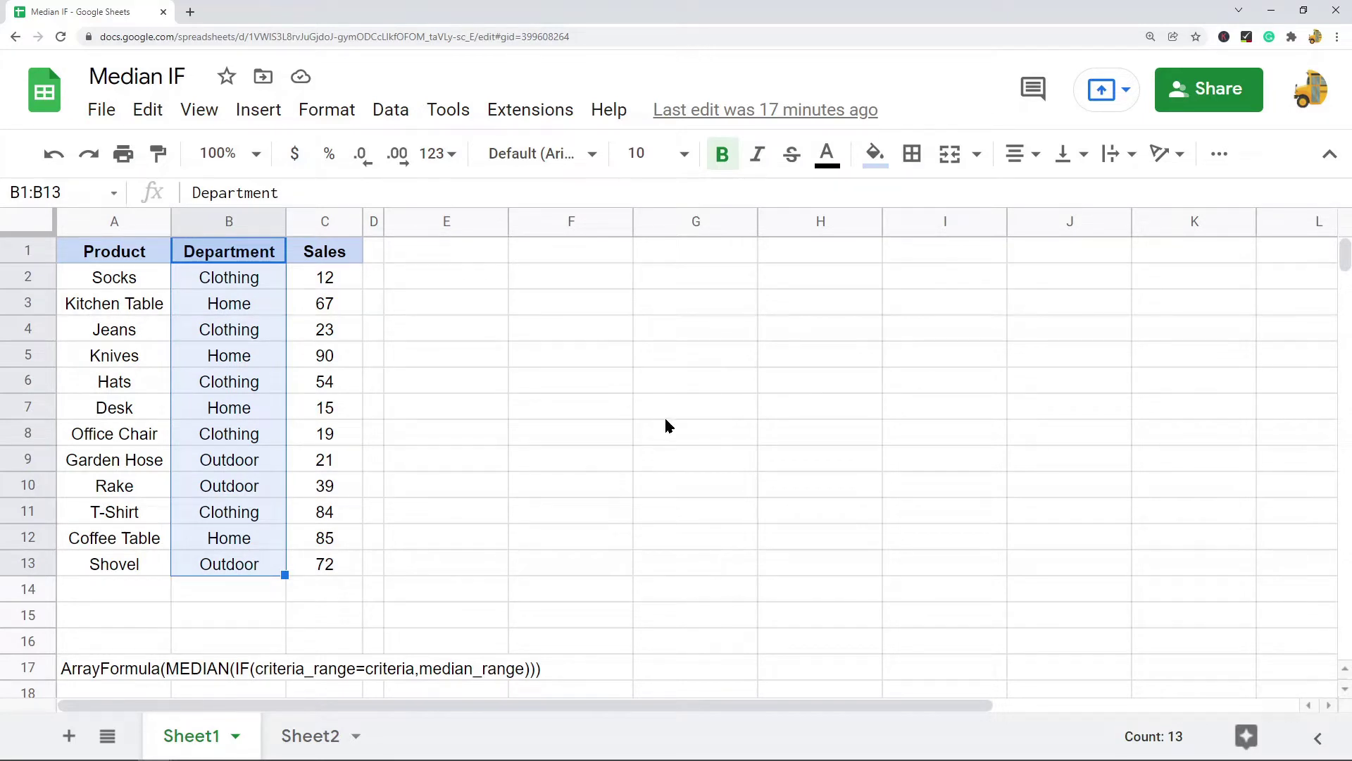
click(644, 387)
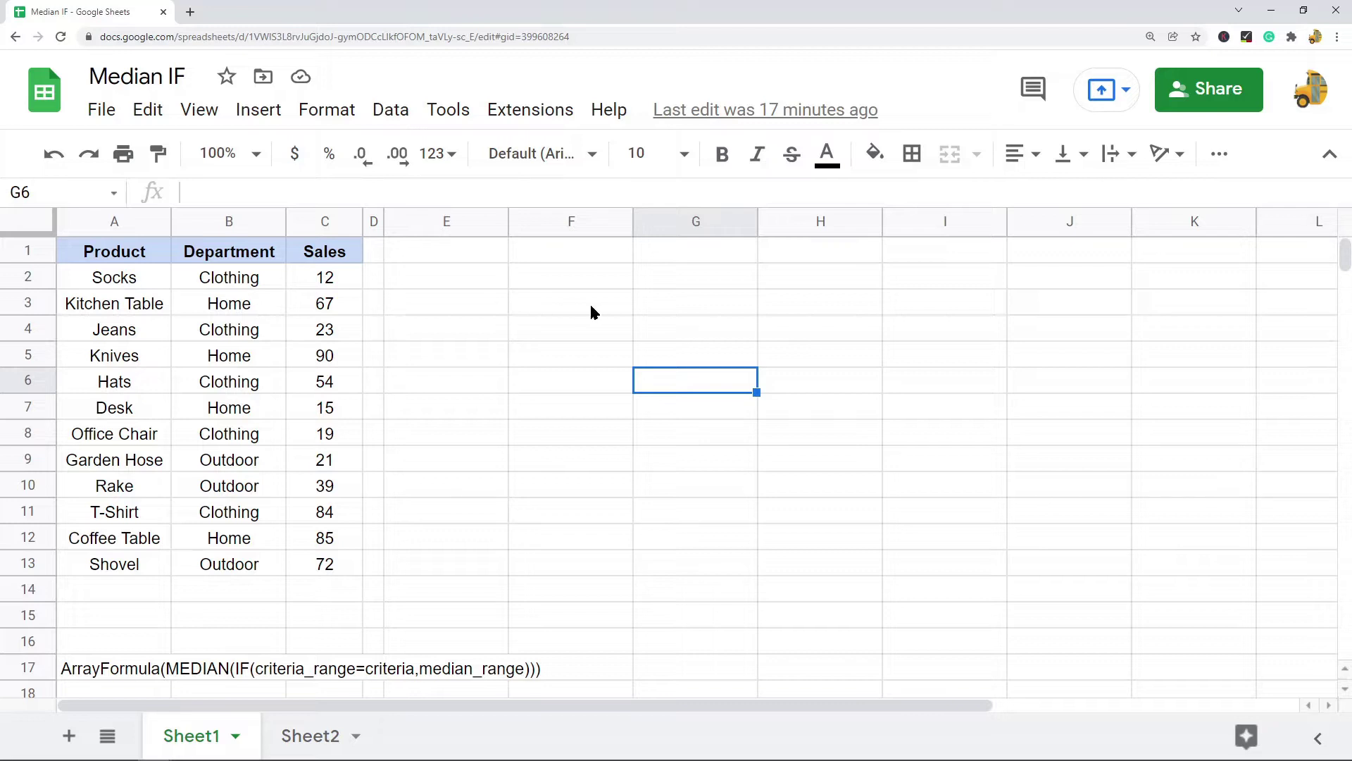
drag(257, 280, 252, 560)
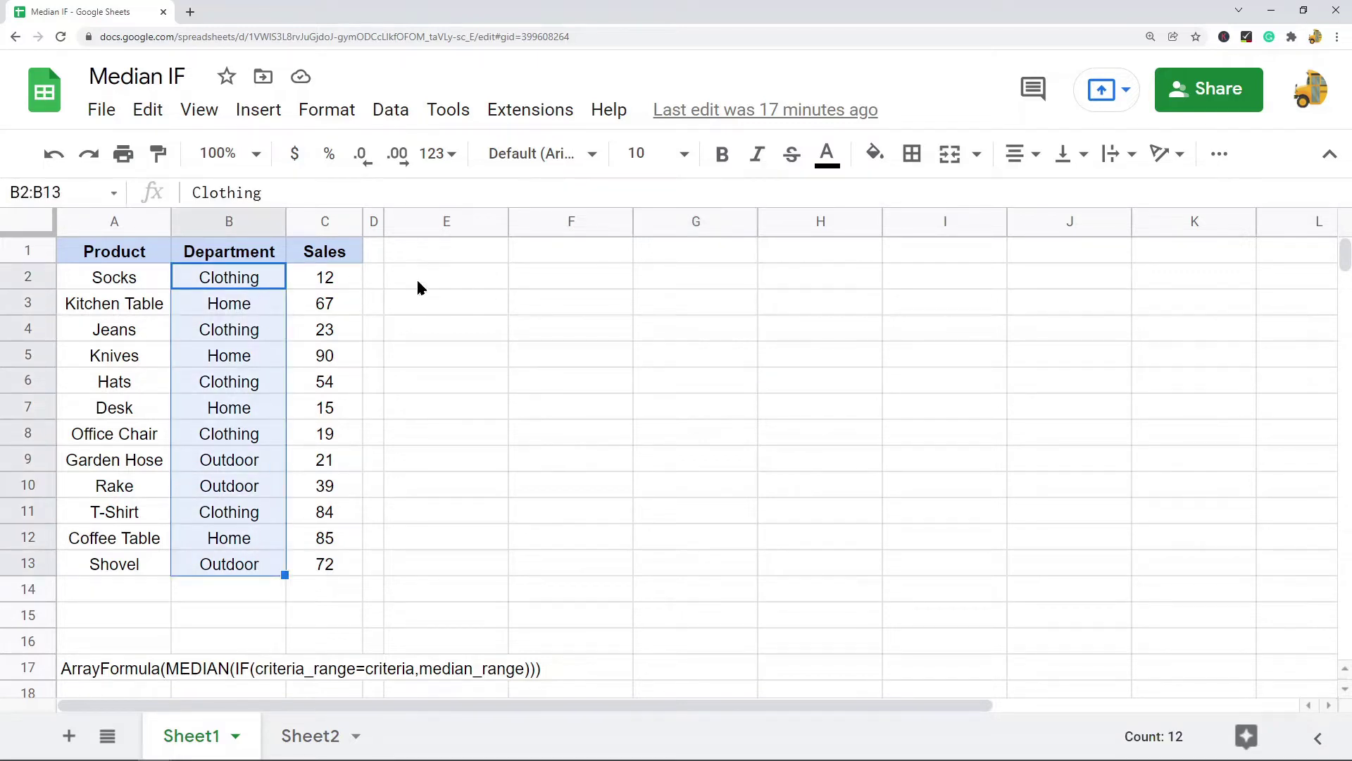
drag(115, 259, 325, 565)
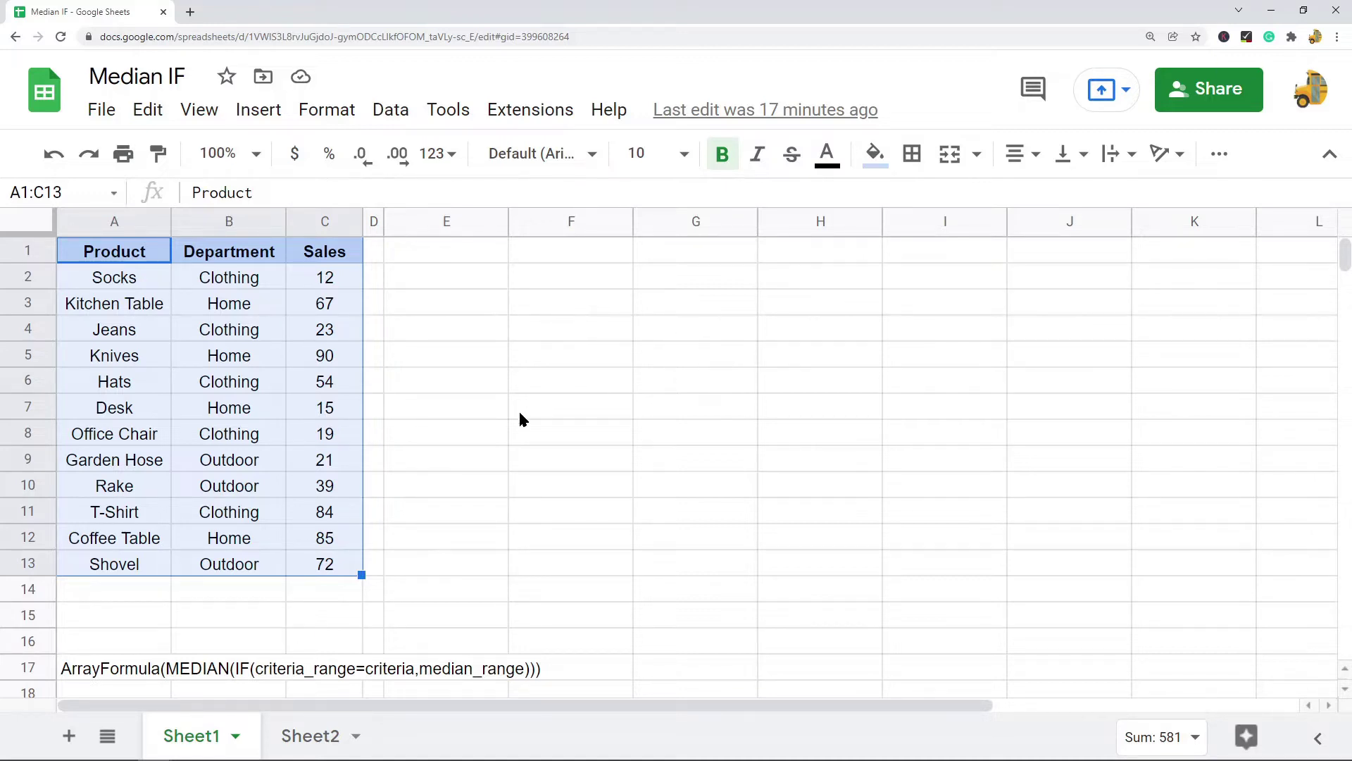
Examine the parts of the ArrayFormula(MEDIAN(IF(criteria_range=criteria,median_range))) syntax in cell A1 of Sheet2.
click(312, 735)
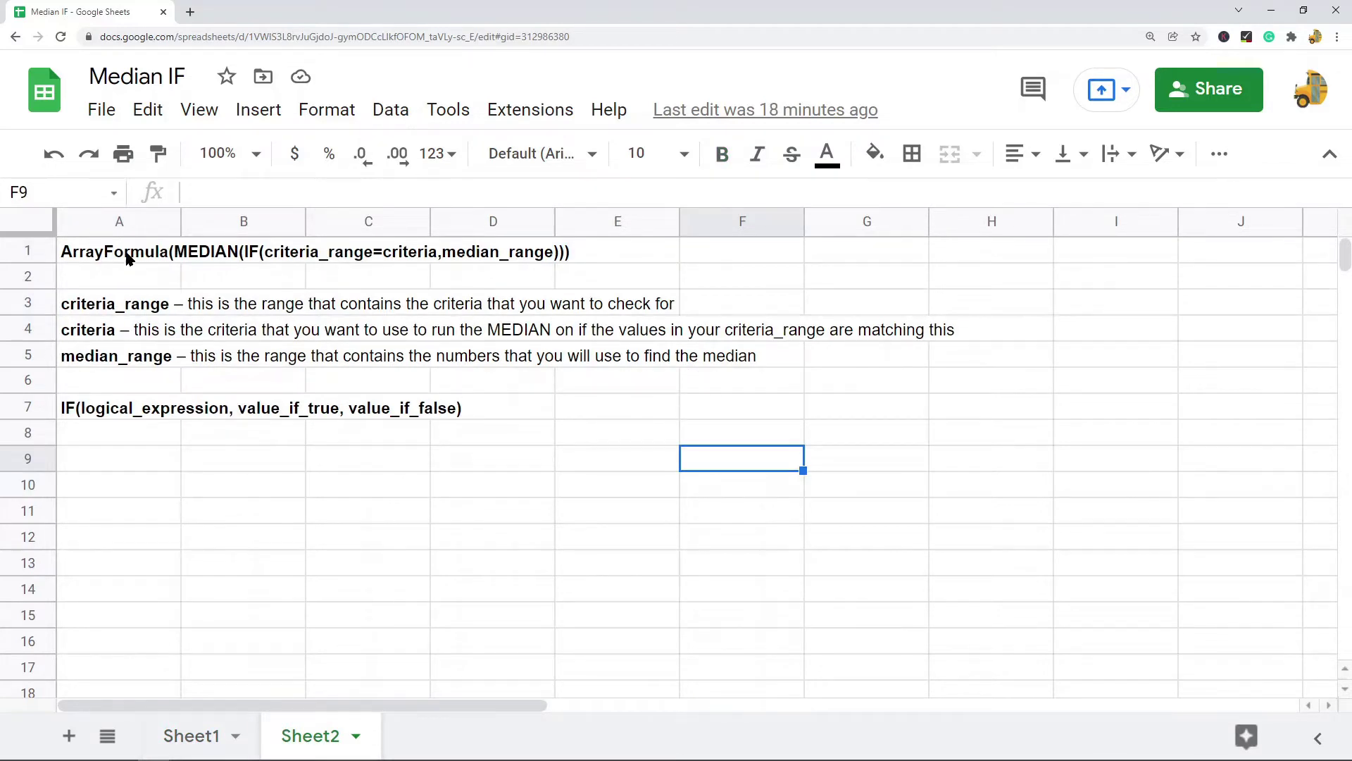
key(ctrl+Home)
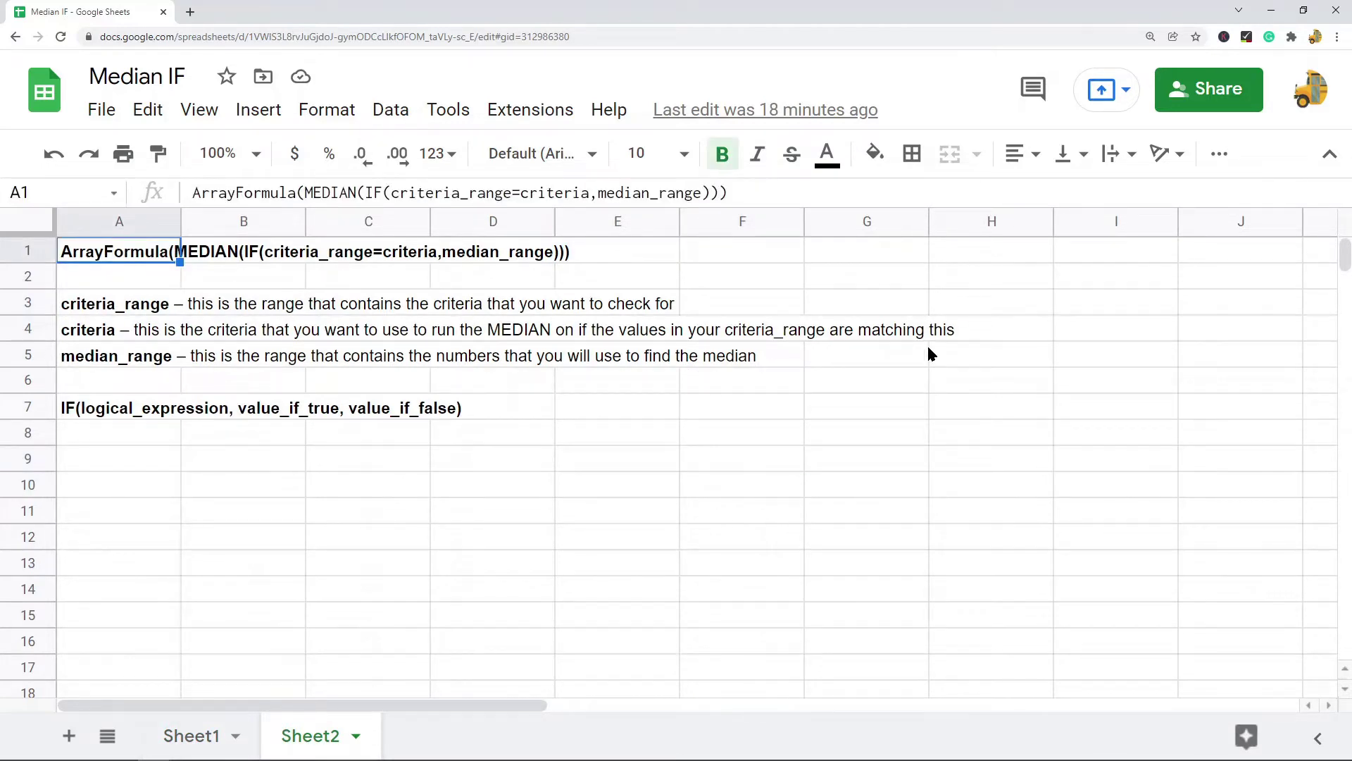
click(200, 190)
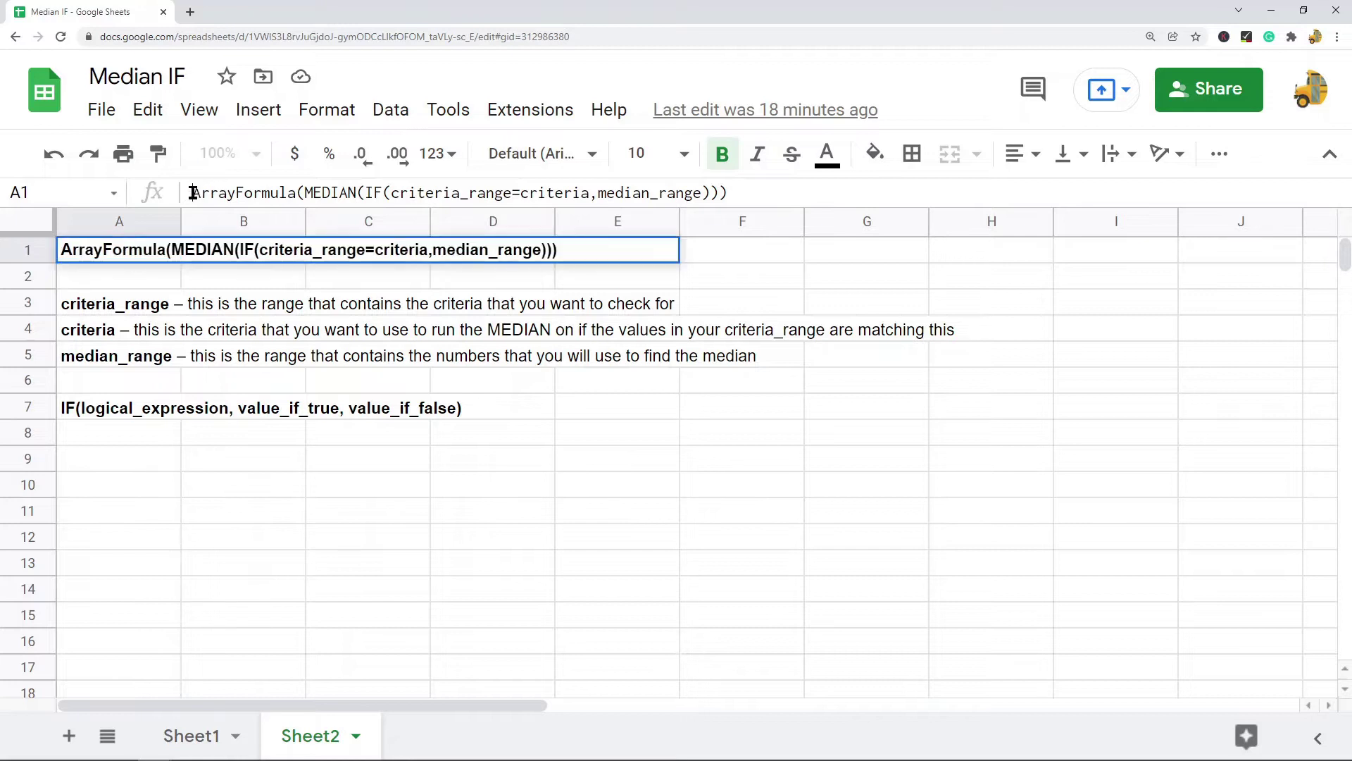
drag(193, 192, 296, 191)
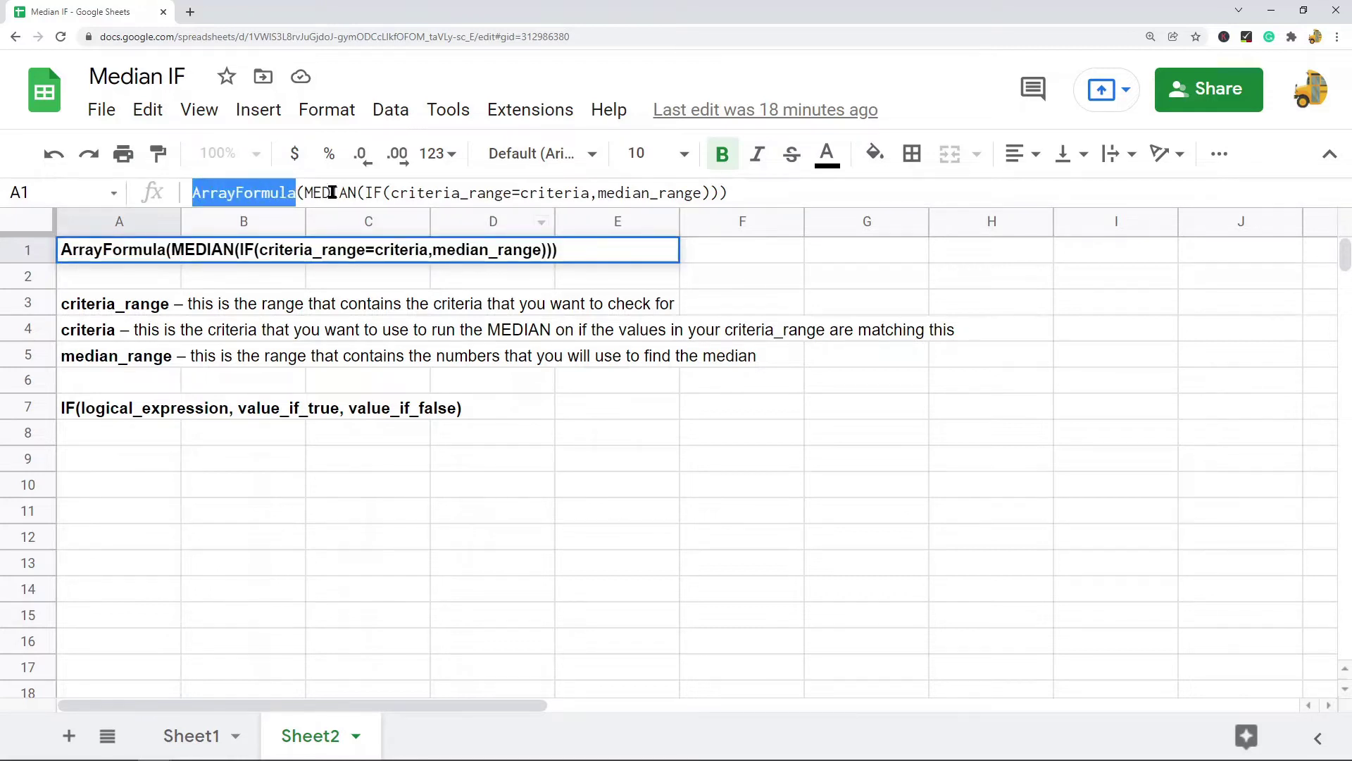
drag(313, 192, 694, 193)
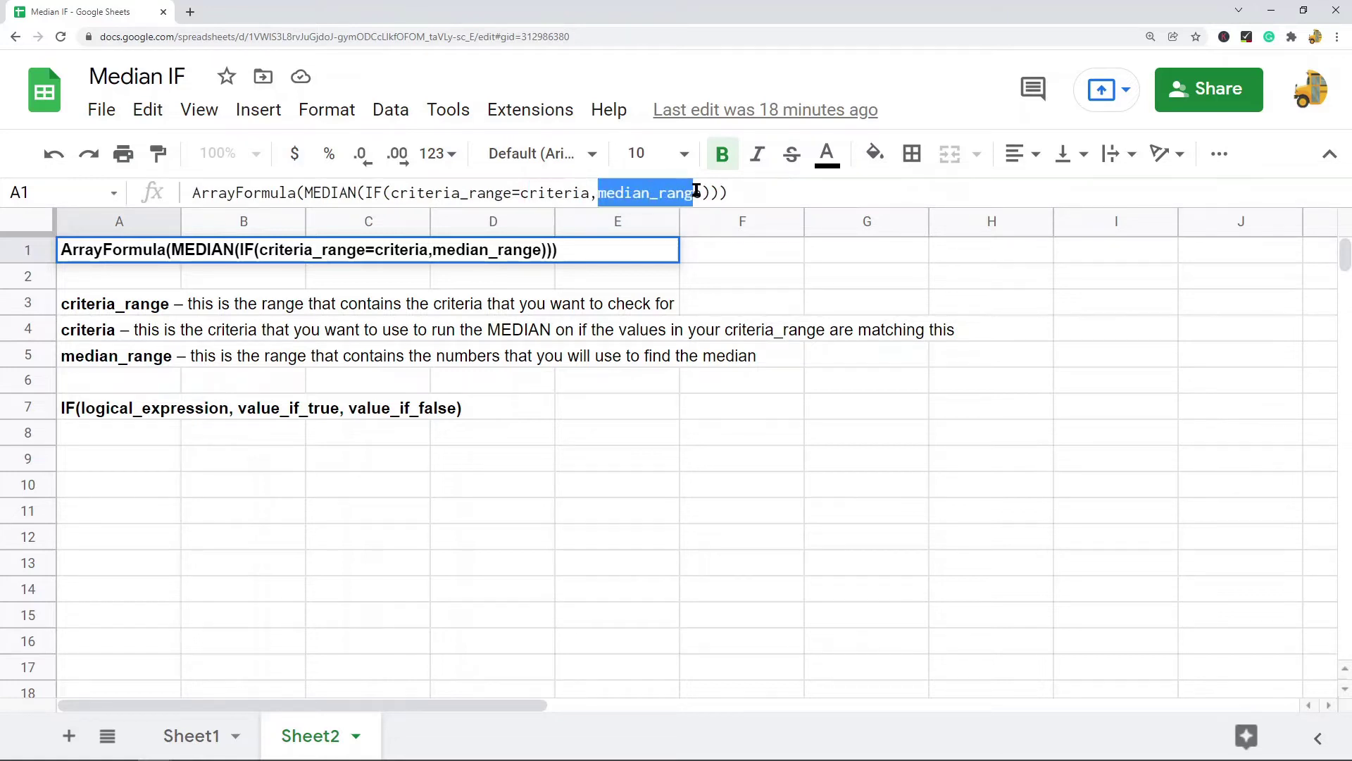
Read the criteria_range definition on Sheet2 and compare it with the Department values in B2:B13 on Sheet1.
click(129, 304)
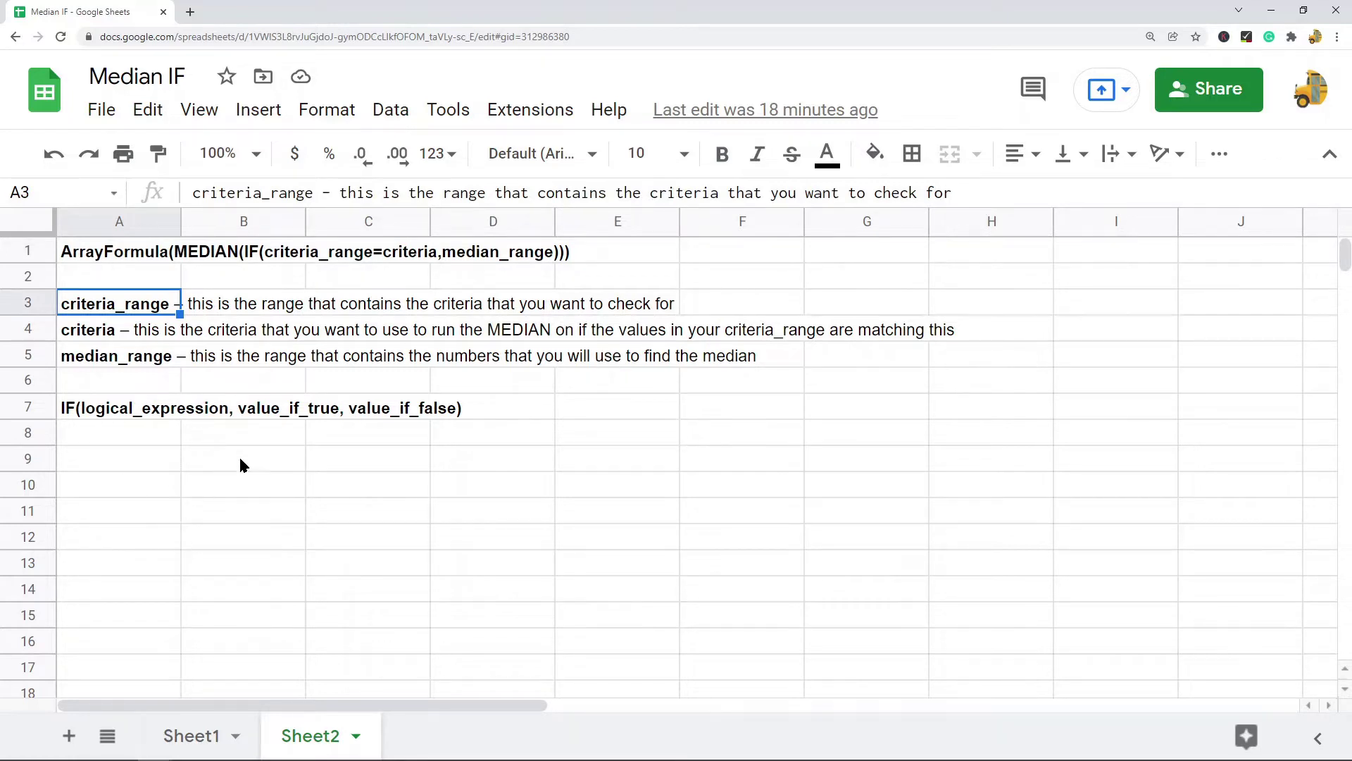
click(191, 735)
drag(220, 279, 226, 564)
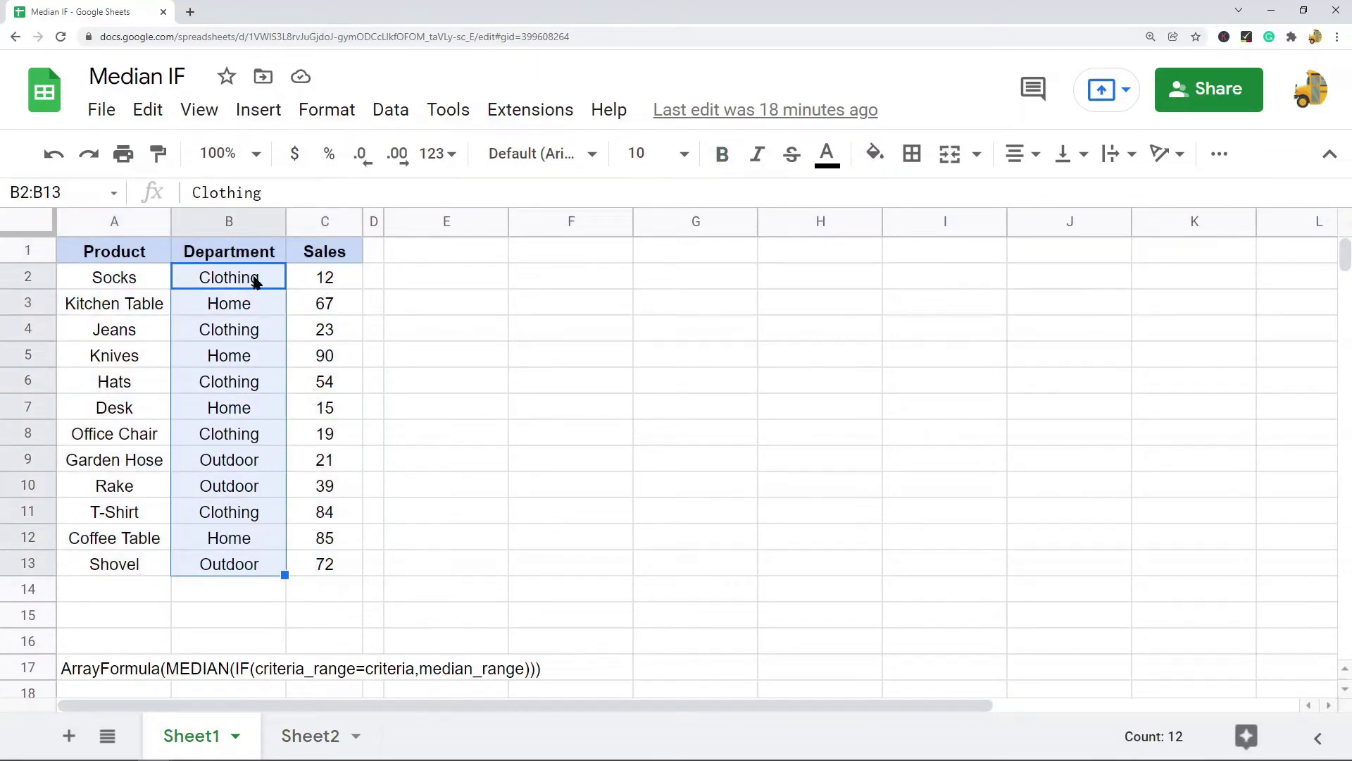
drag(257, 277, 254, 566)
drag(259, 277, 247, 590)
Read the criteria definition on Sheet2 and compare it with the individual Department entries in B2, B3 and B4 on Sheet1.
click(307, 735)
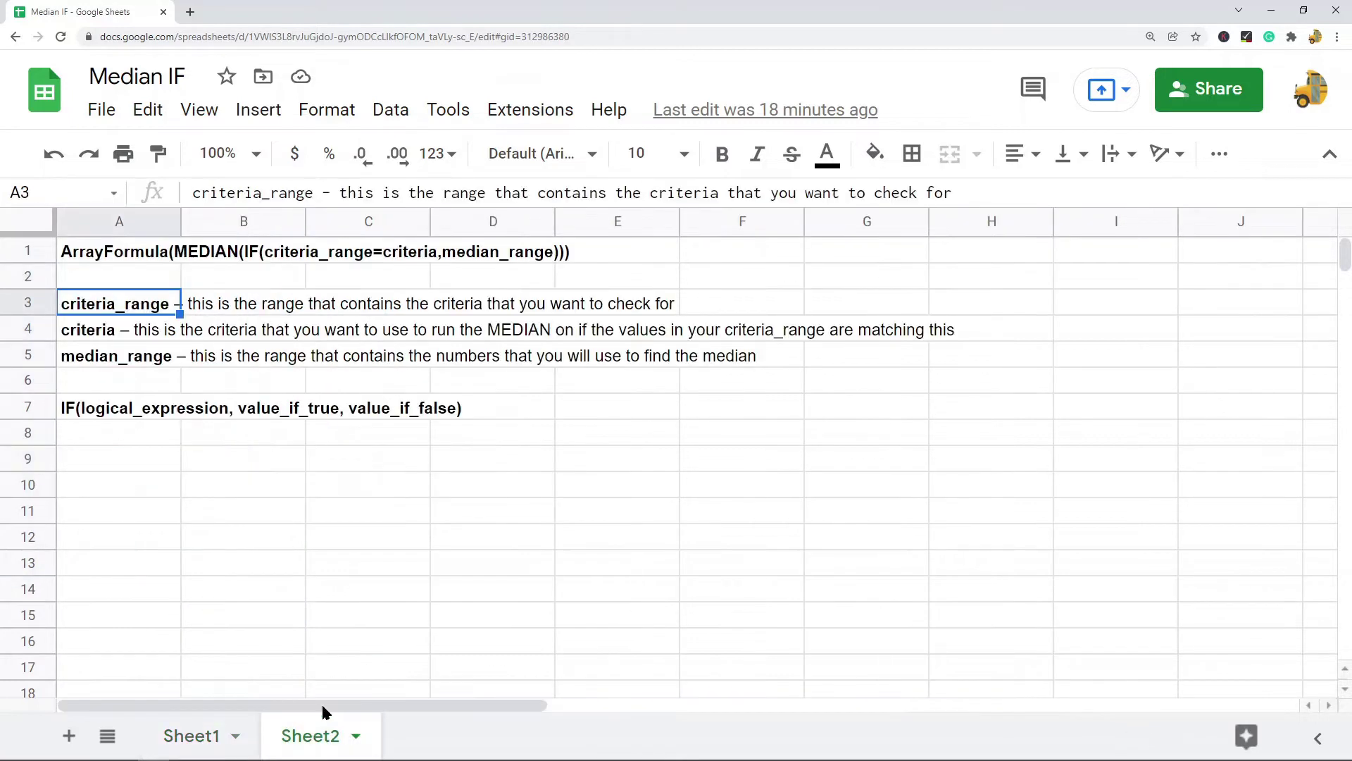
click(119, 335)
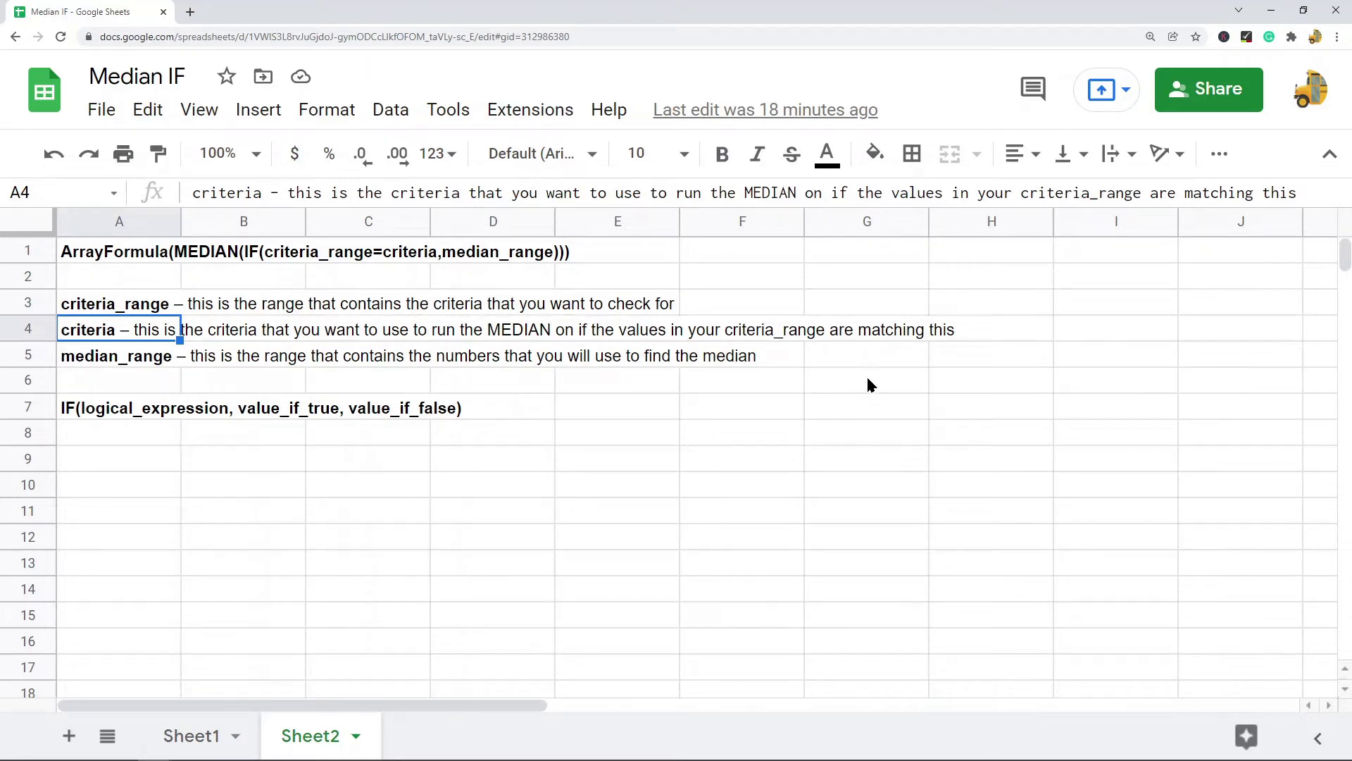
click(193, 734)
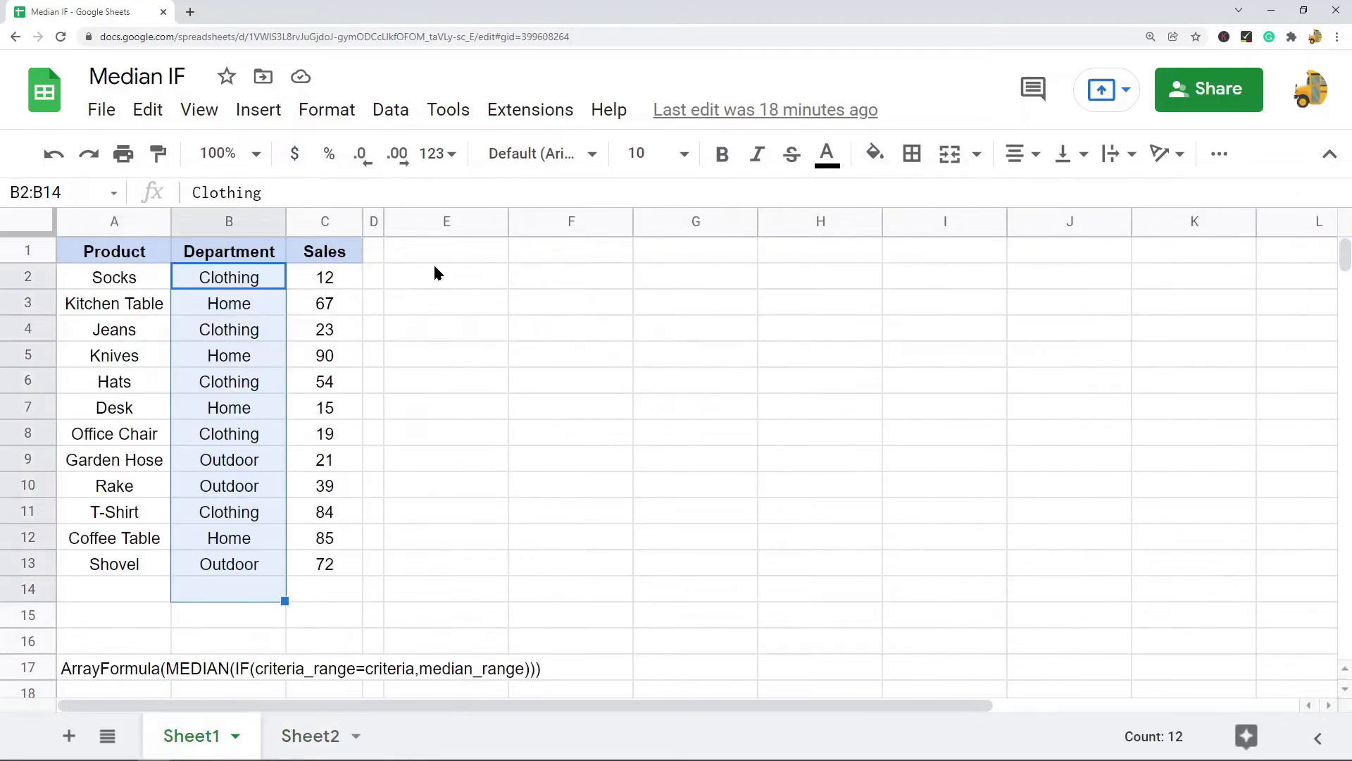
click(241, 285)
click(250, 303)
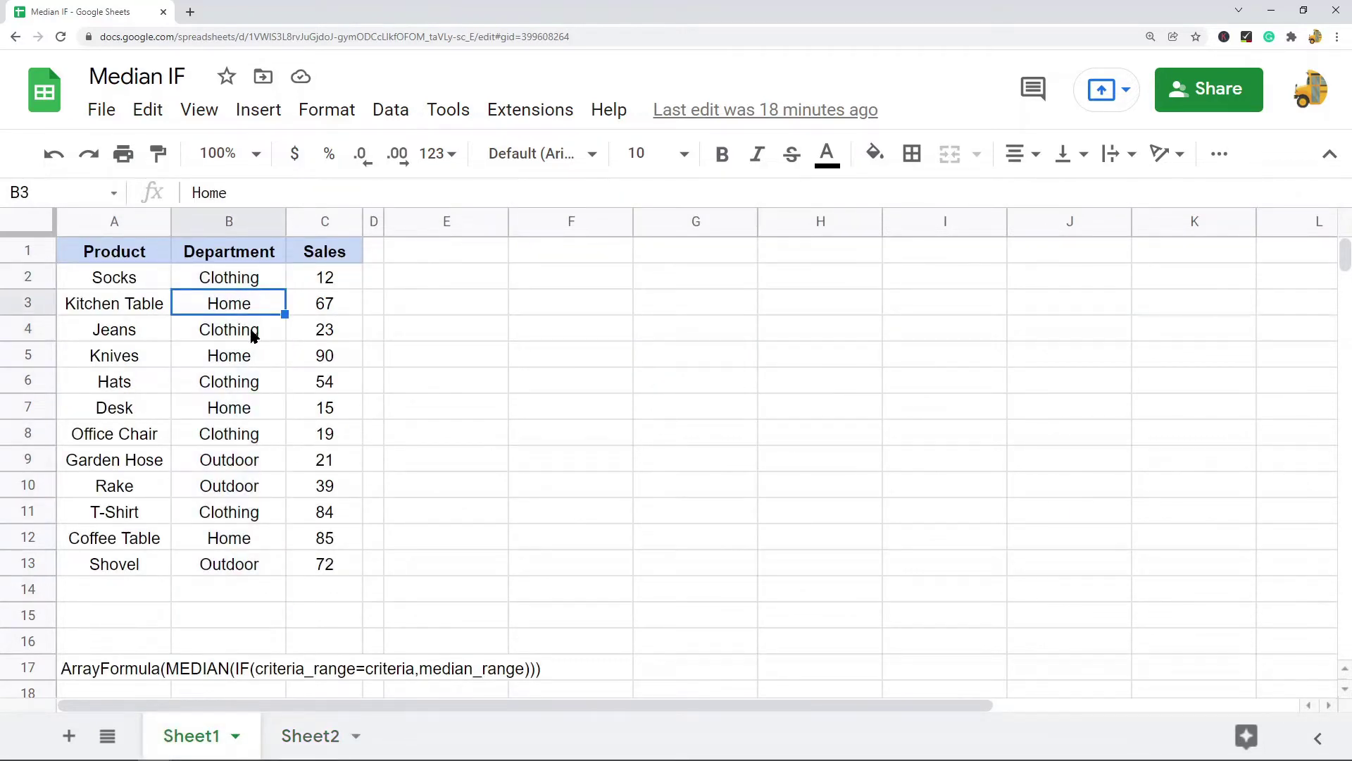
click(252, 331)
Read the median_range definition on Sheet2 and review the full formula syntax in A1 again.
click(306, 736)
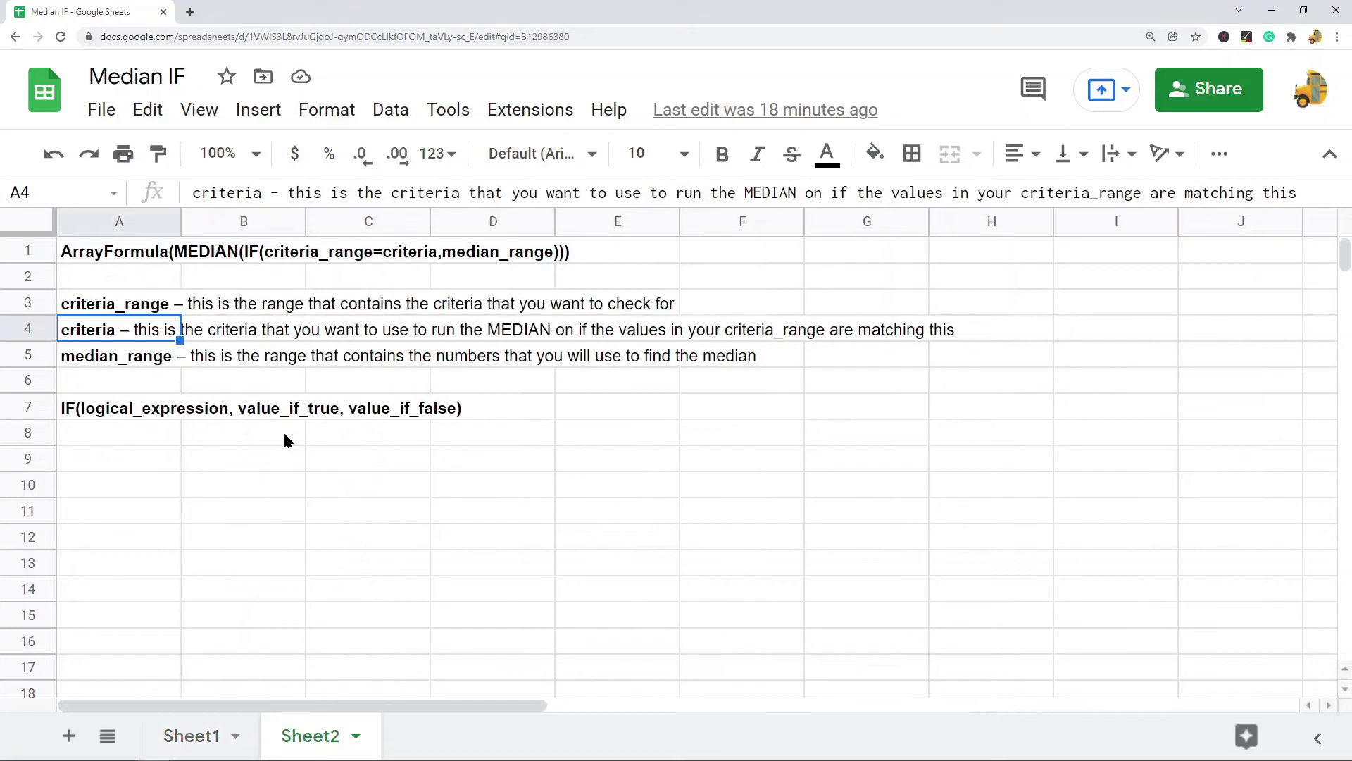
click(121, 357)
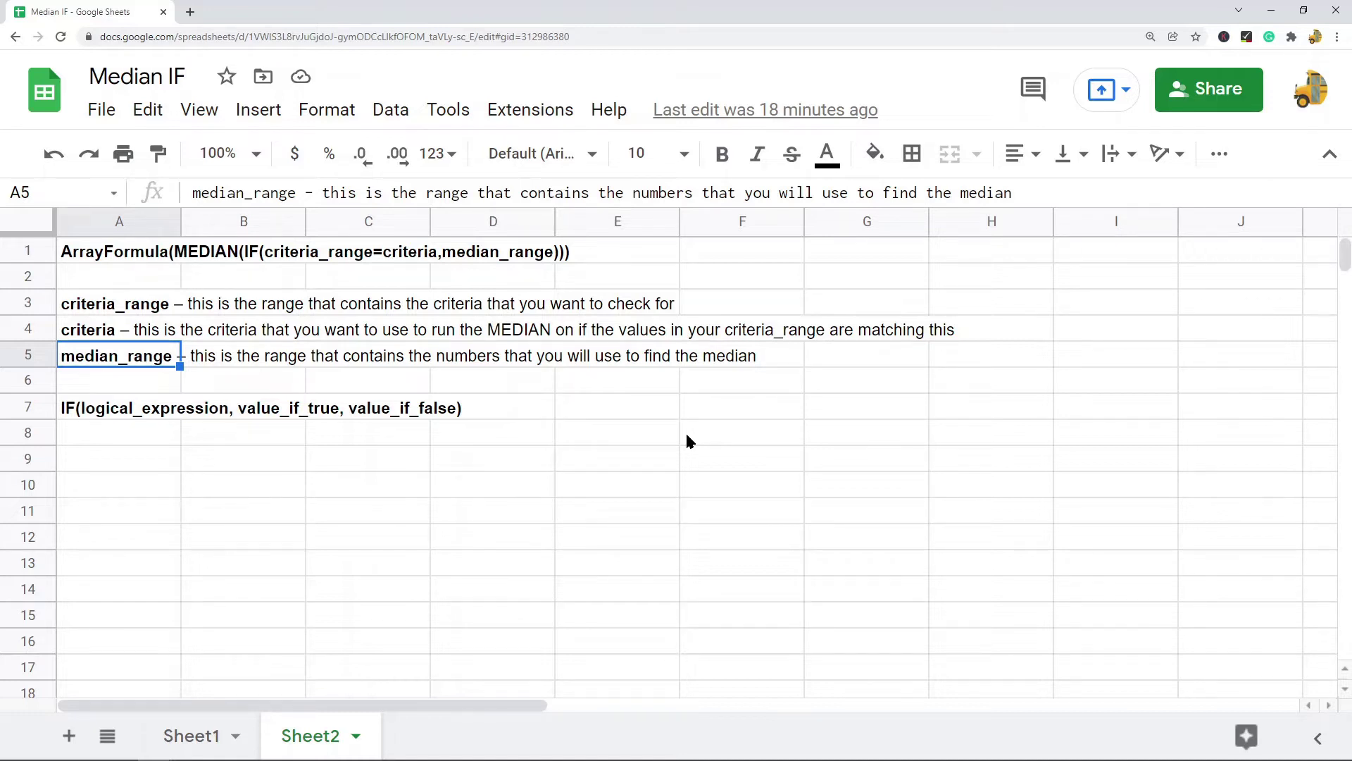
click(185, 250)
click(159, 256)
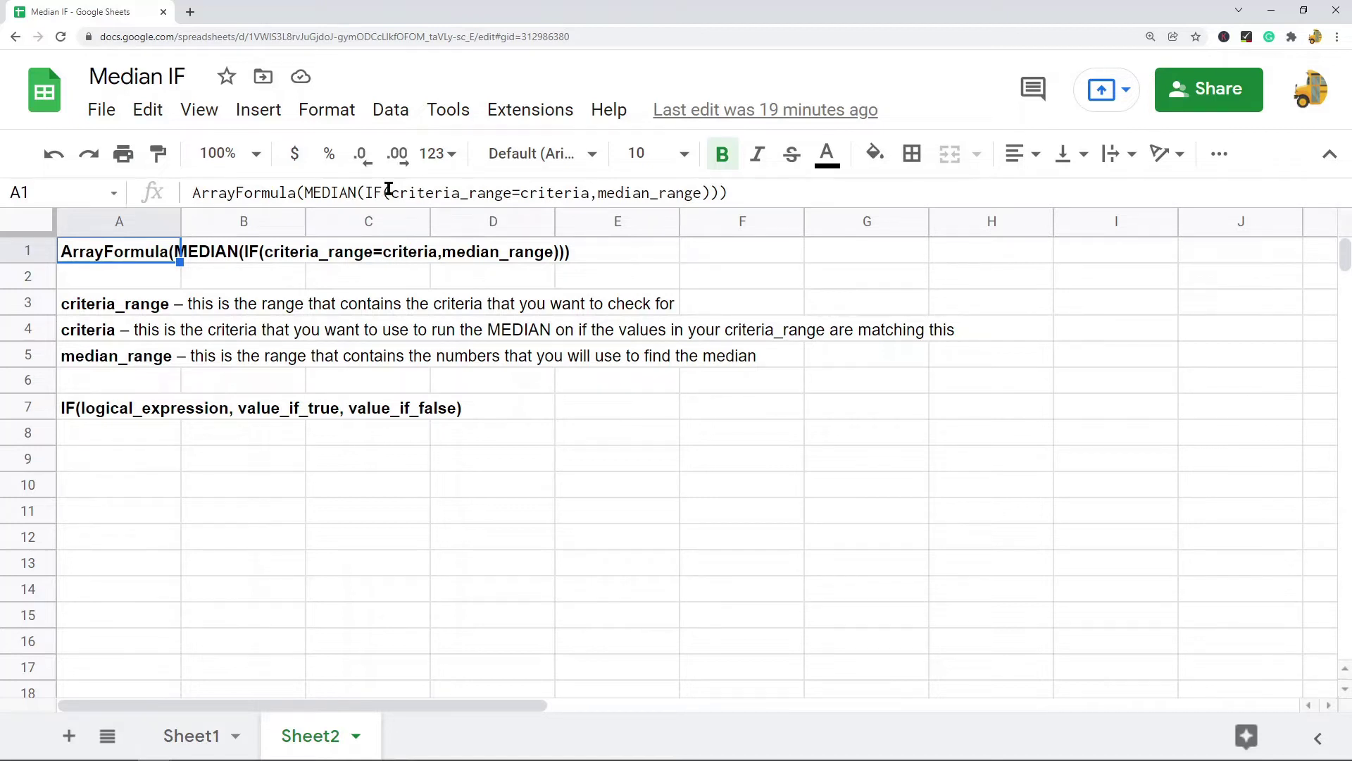
Enter the sample numbers 1, 2 and 3 in cells A10 to A12 of Sheet2.
click(146, 484)
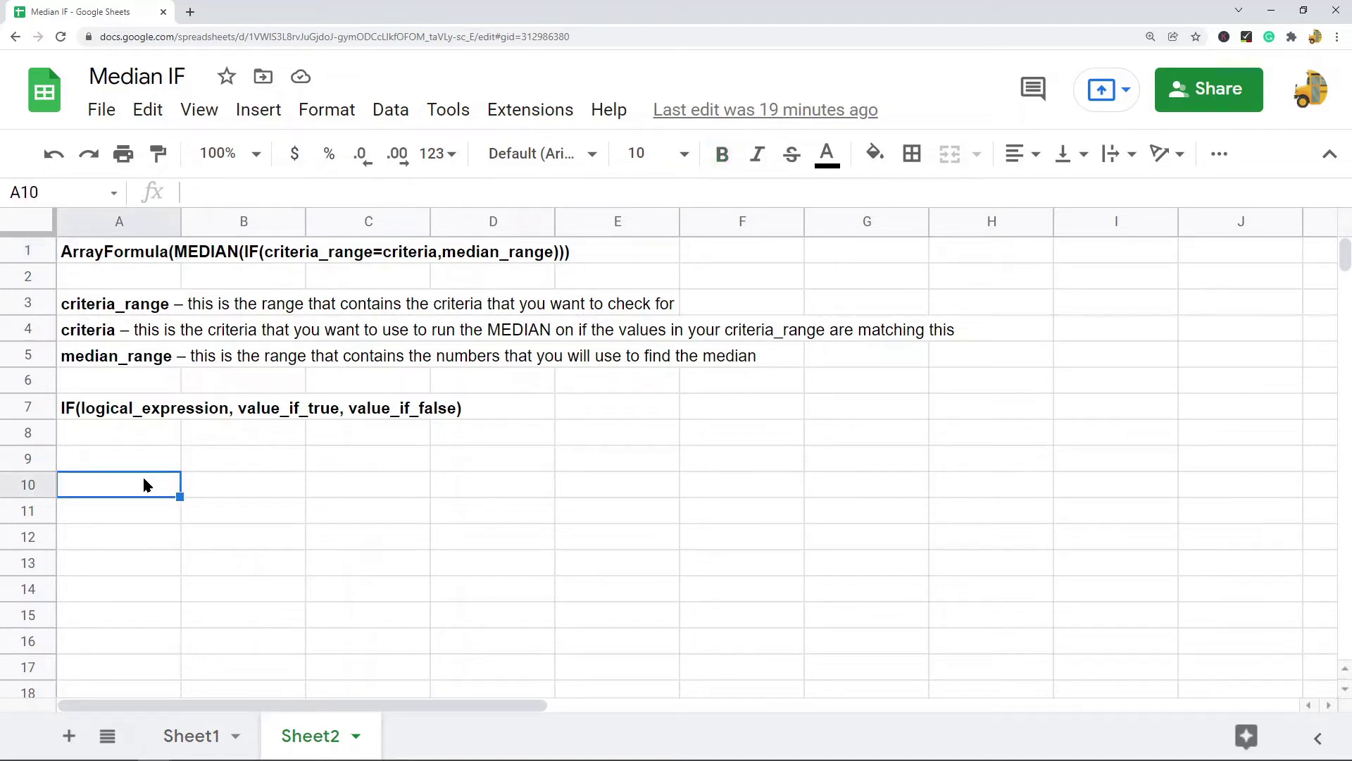
text(1)
key(Return)
text(2)
key(Return)
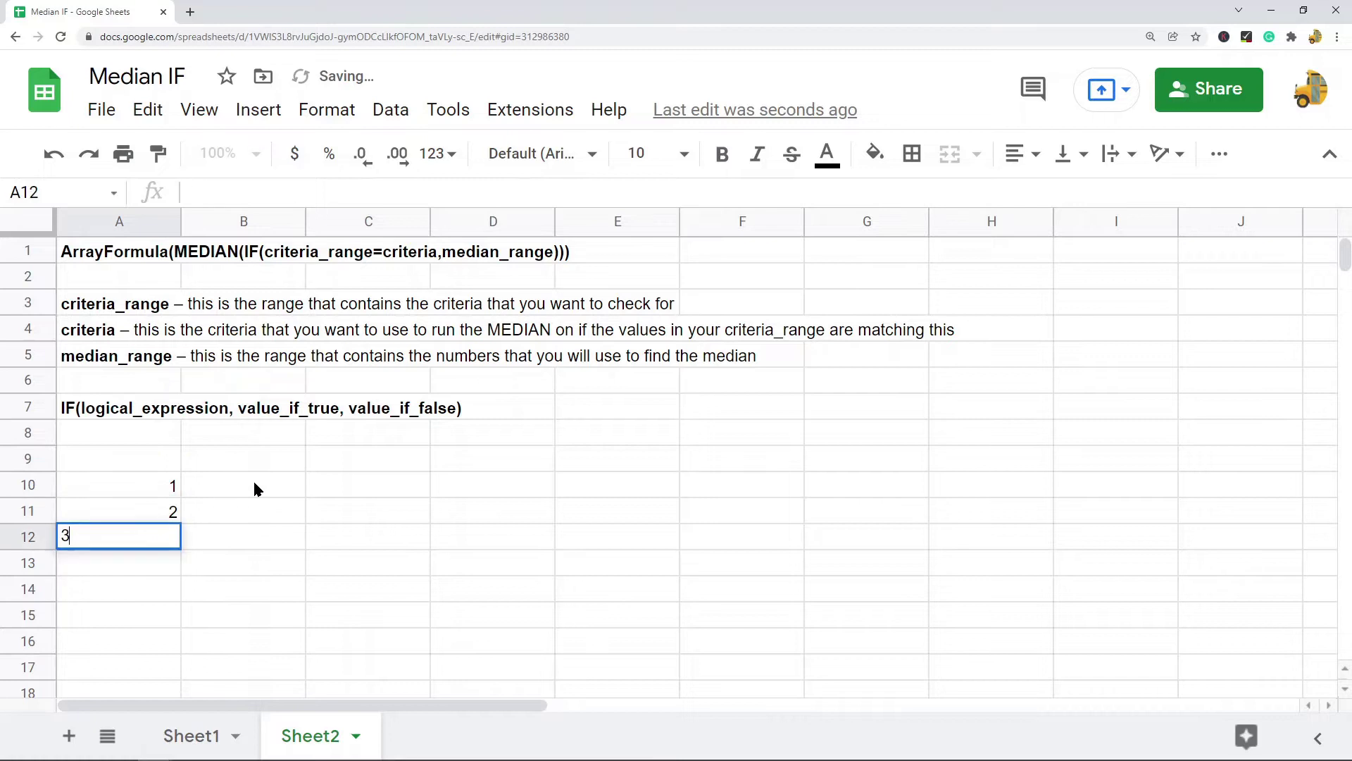
text(3)
Calculate the median of the sample numbers in B10 with =MEDIAN(A10:A12), without accepting the suggested autofill.
click(252, 481)
text(=)
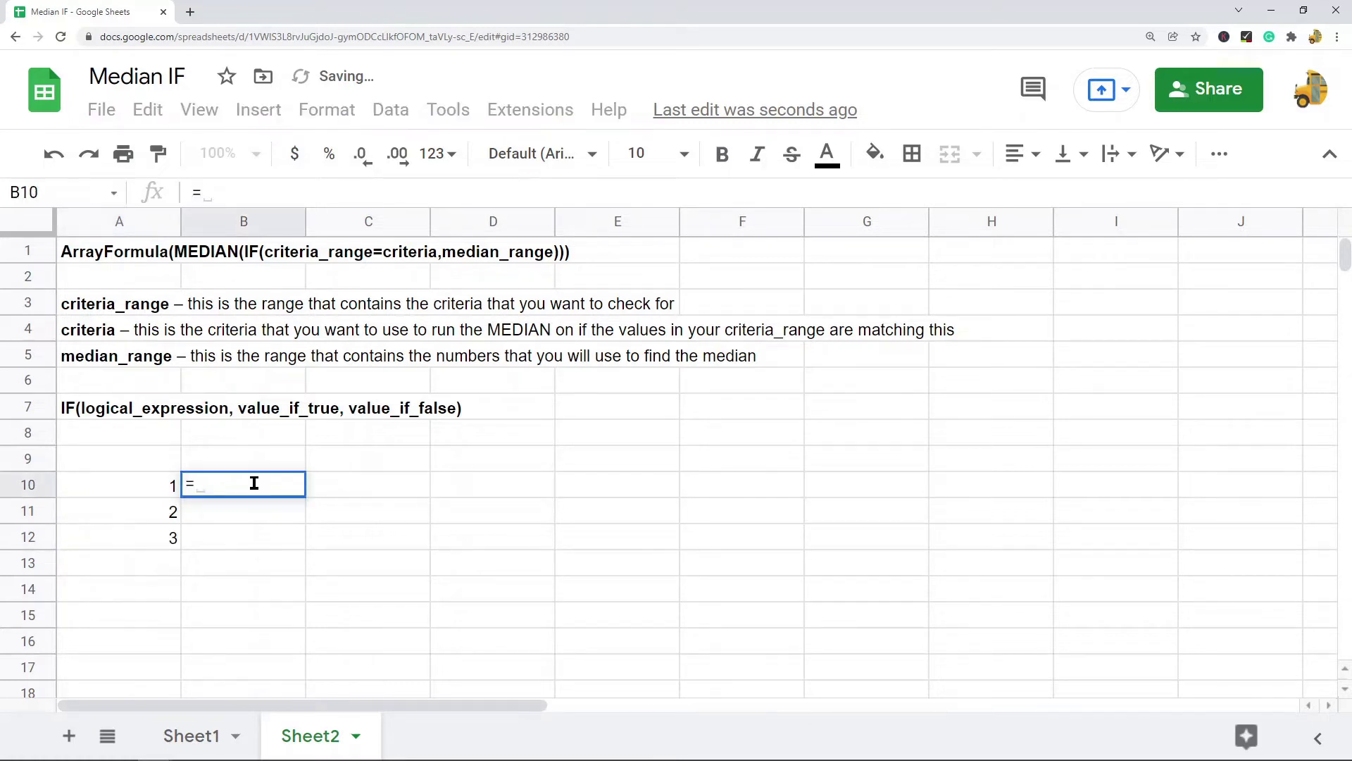
text(MEDIAN()
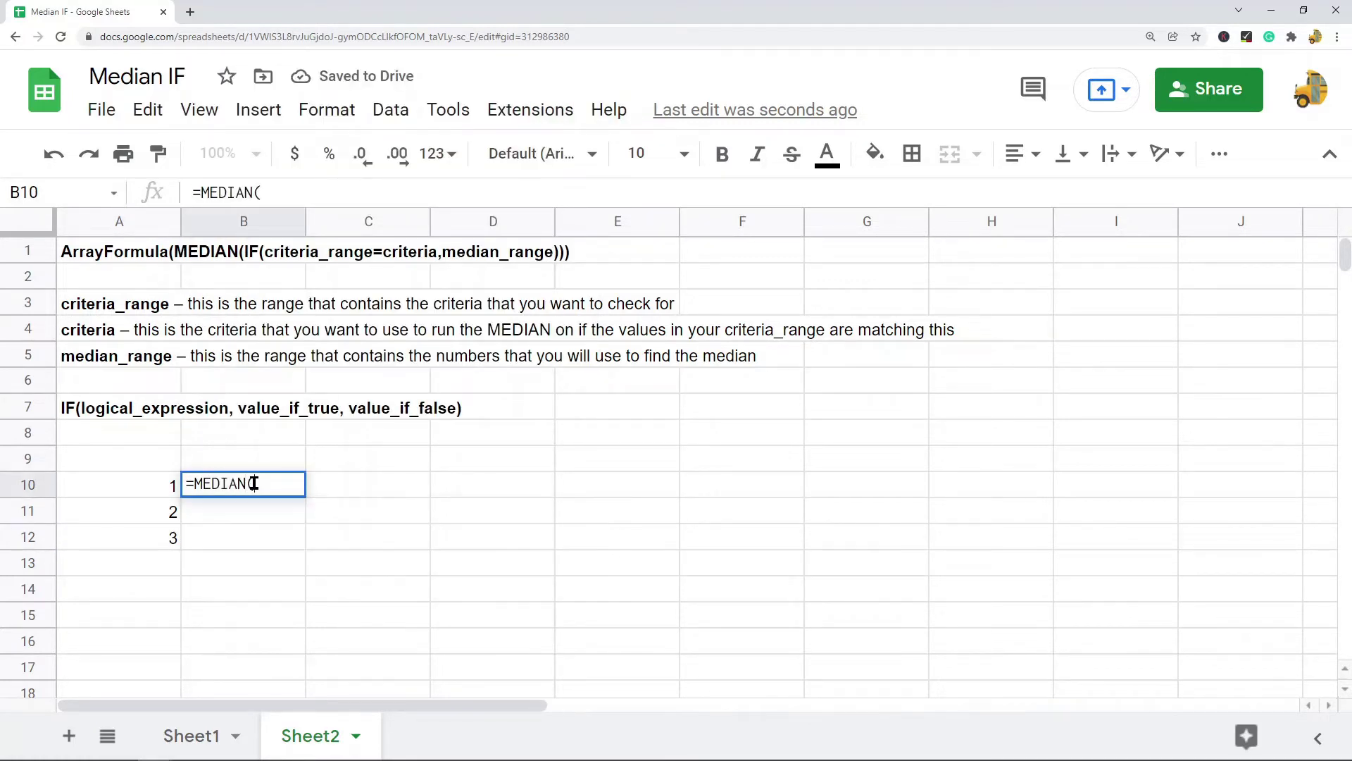
drag(136, 492, 141, 546)
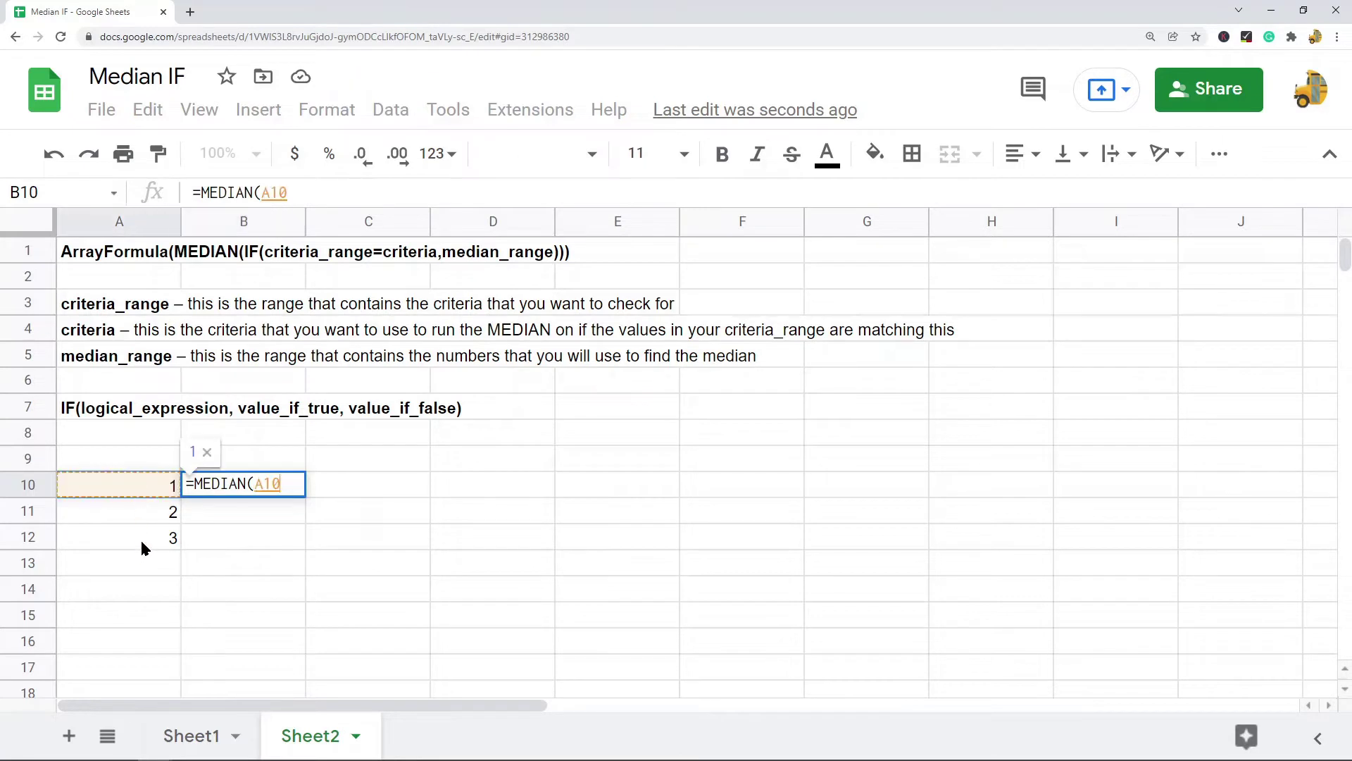
click(365, 192)
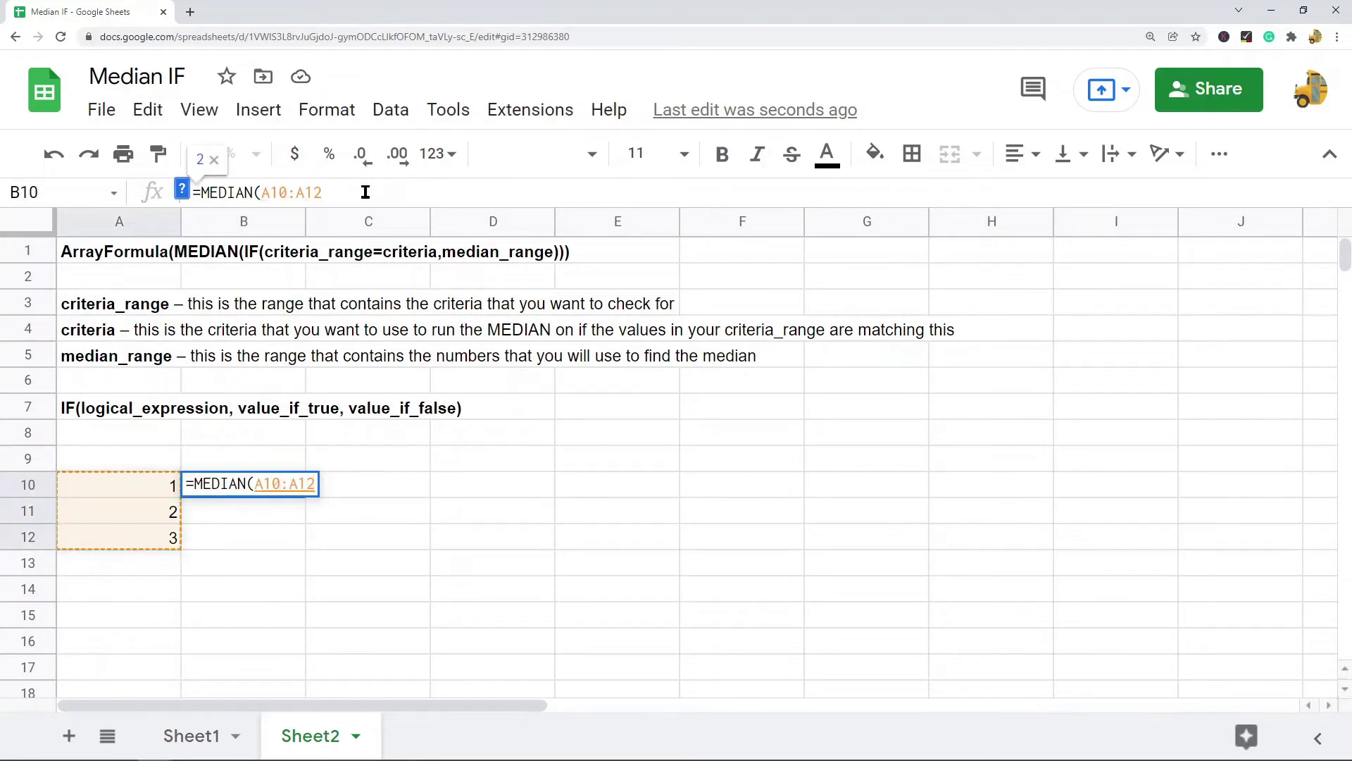
text())
key(Return)
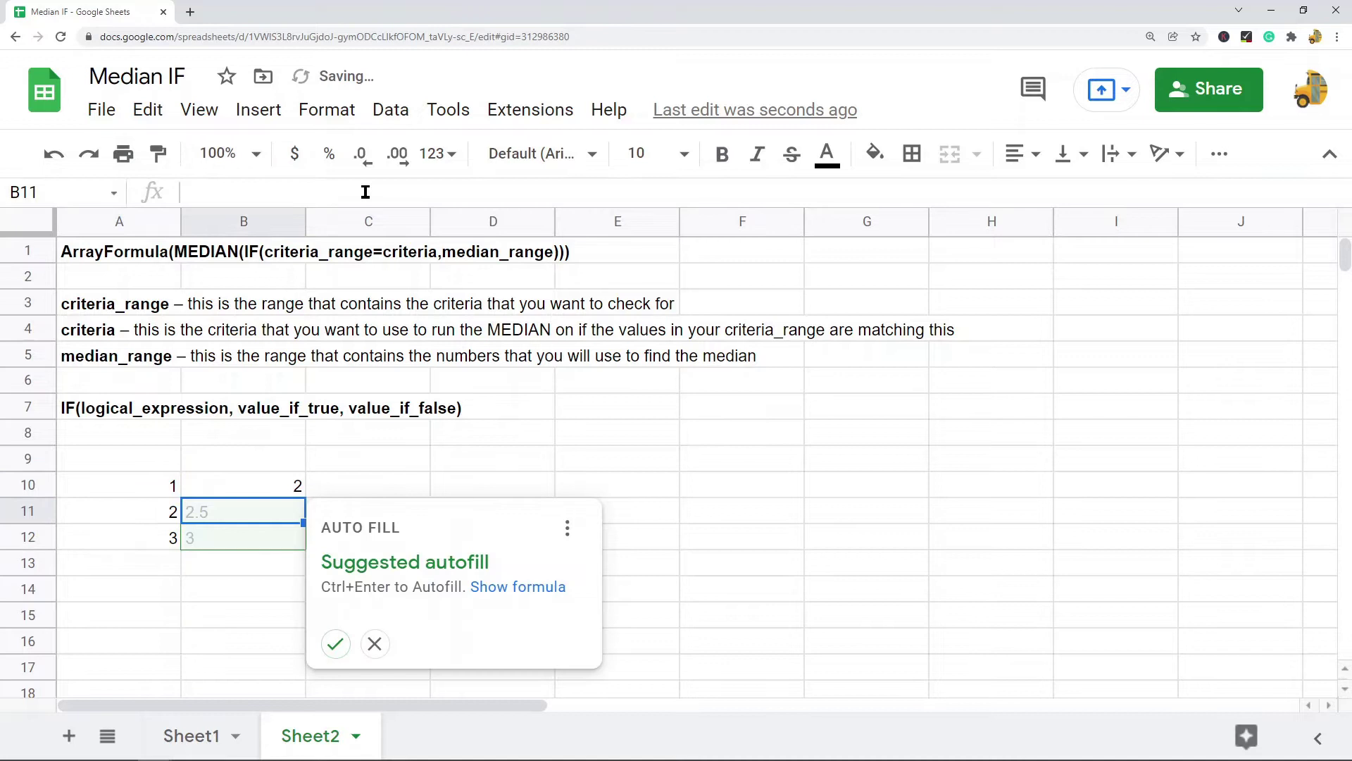
click(712, 508)
click(286, 488)
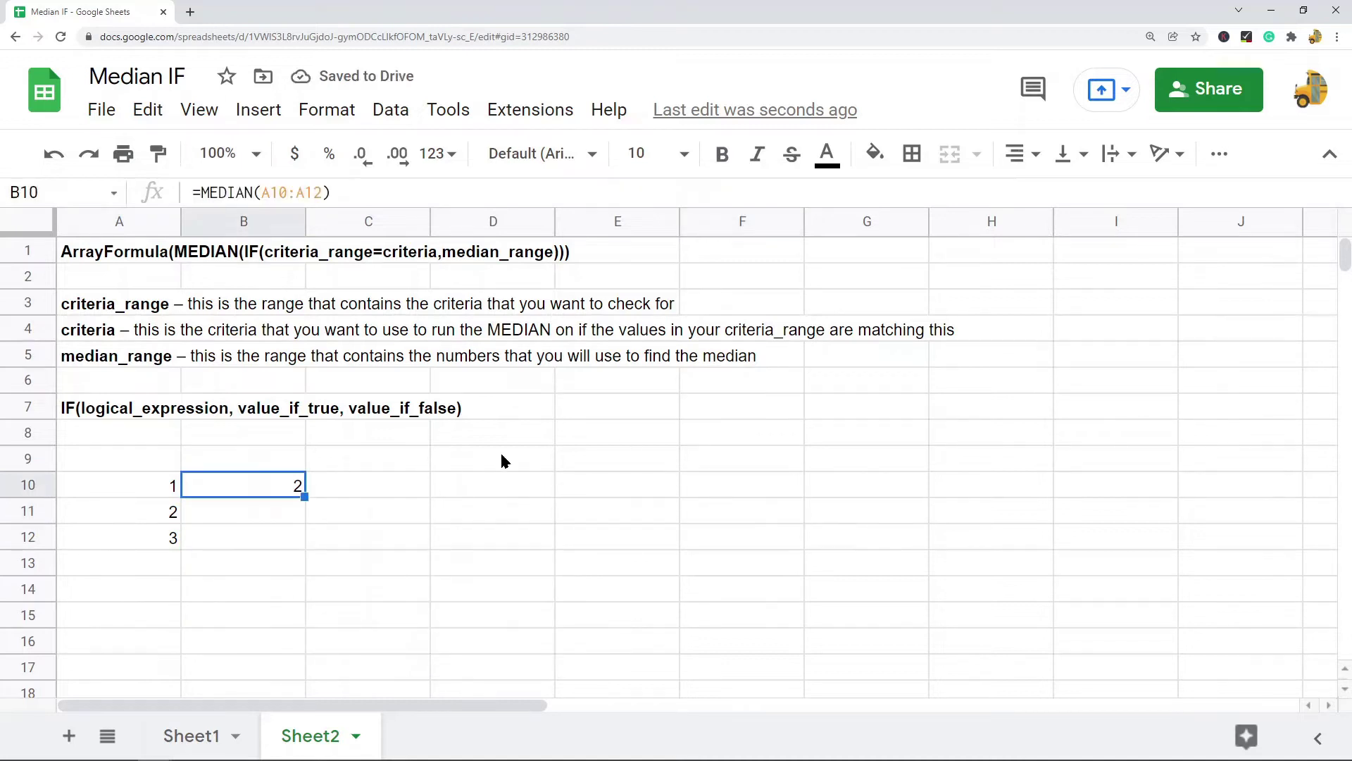
Clear the sample numbers and the MEDIAN formula from the rows below the IF syntax on Sheet2.
click(173, 565)
drag(99, 498, 275, 567)
click(278, 487)
click(232, 607)
click(158, 459)
shift+click(232, 536)
key(Delete)
click(606, 547)
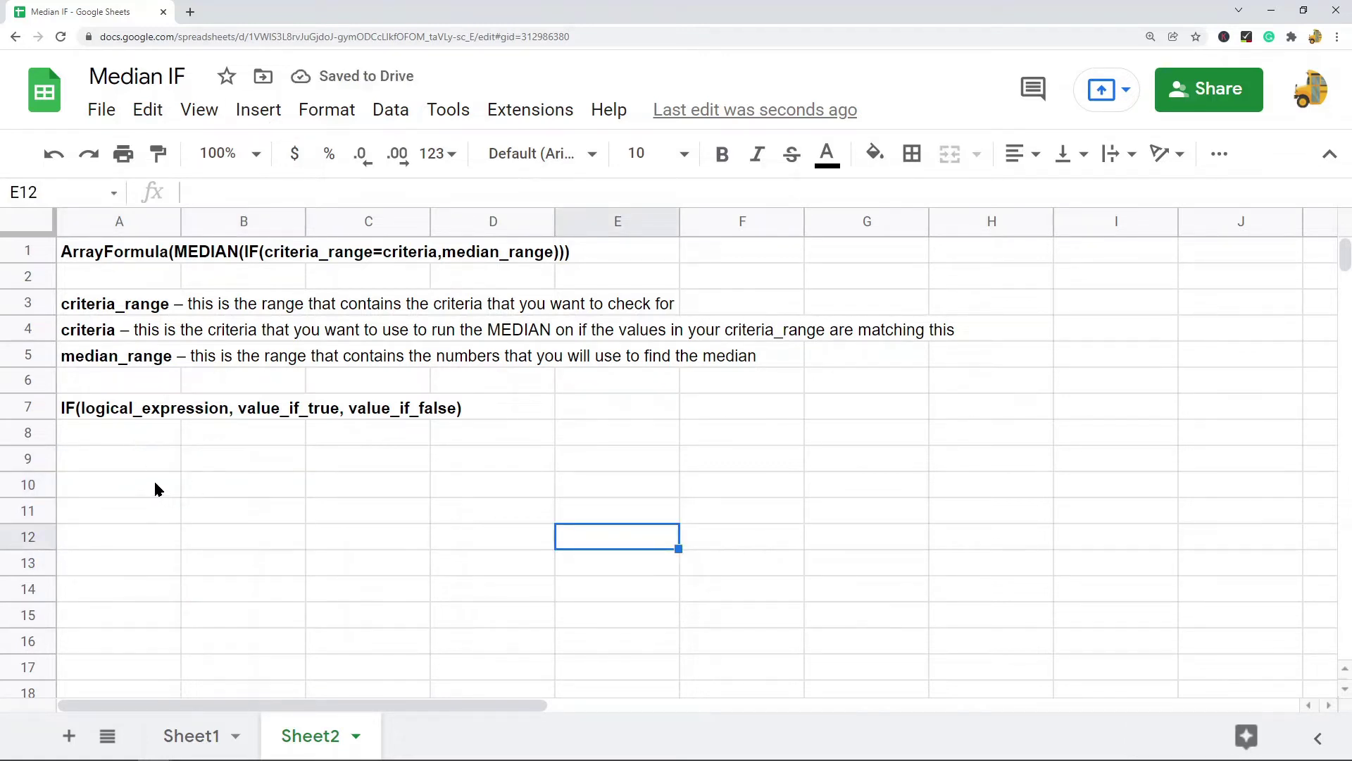
Examine the logical_expression, value_if_true and value_if_false arguments of the IF syntax in cell A7.
click(124, 414)
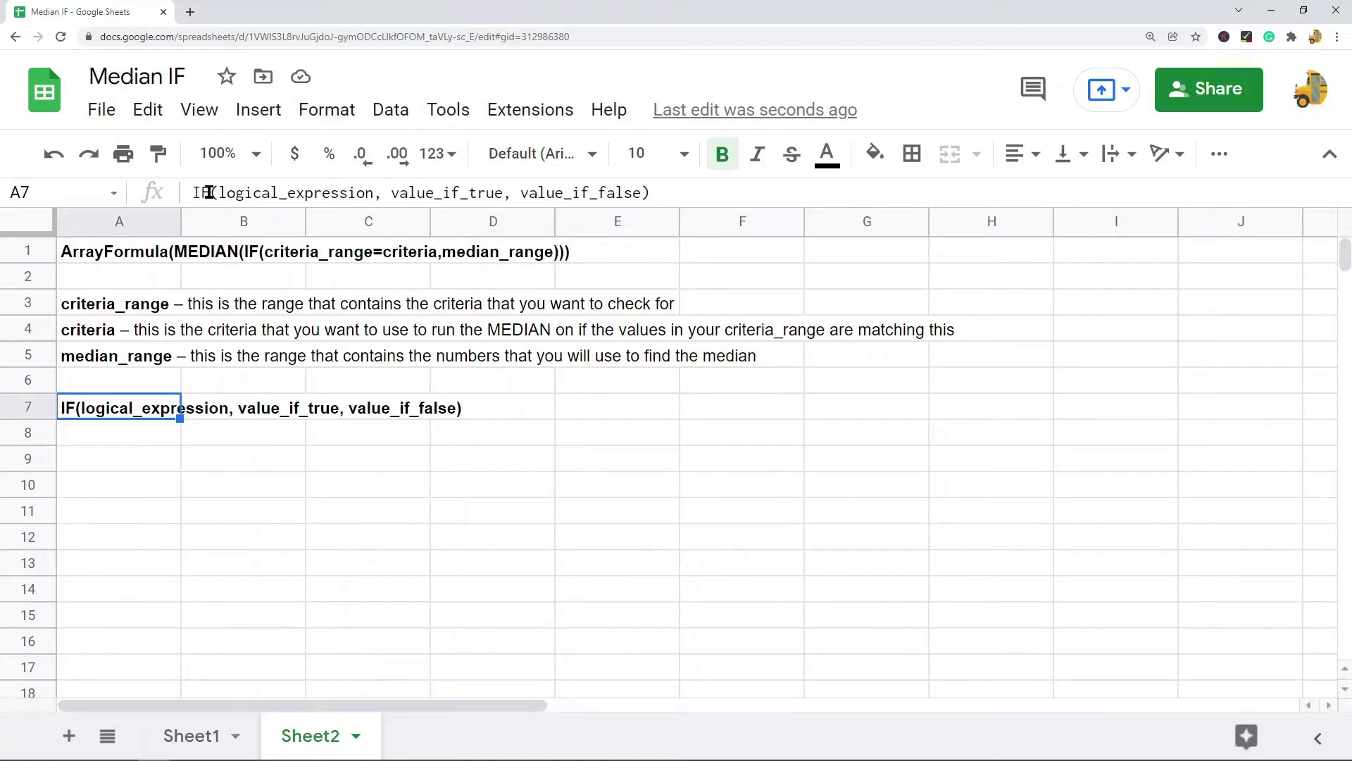
click(198, 191)
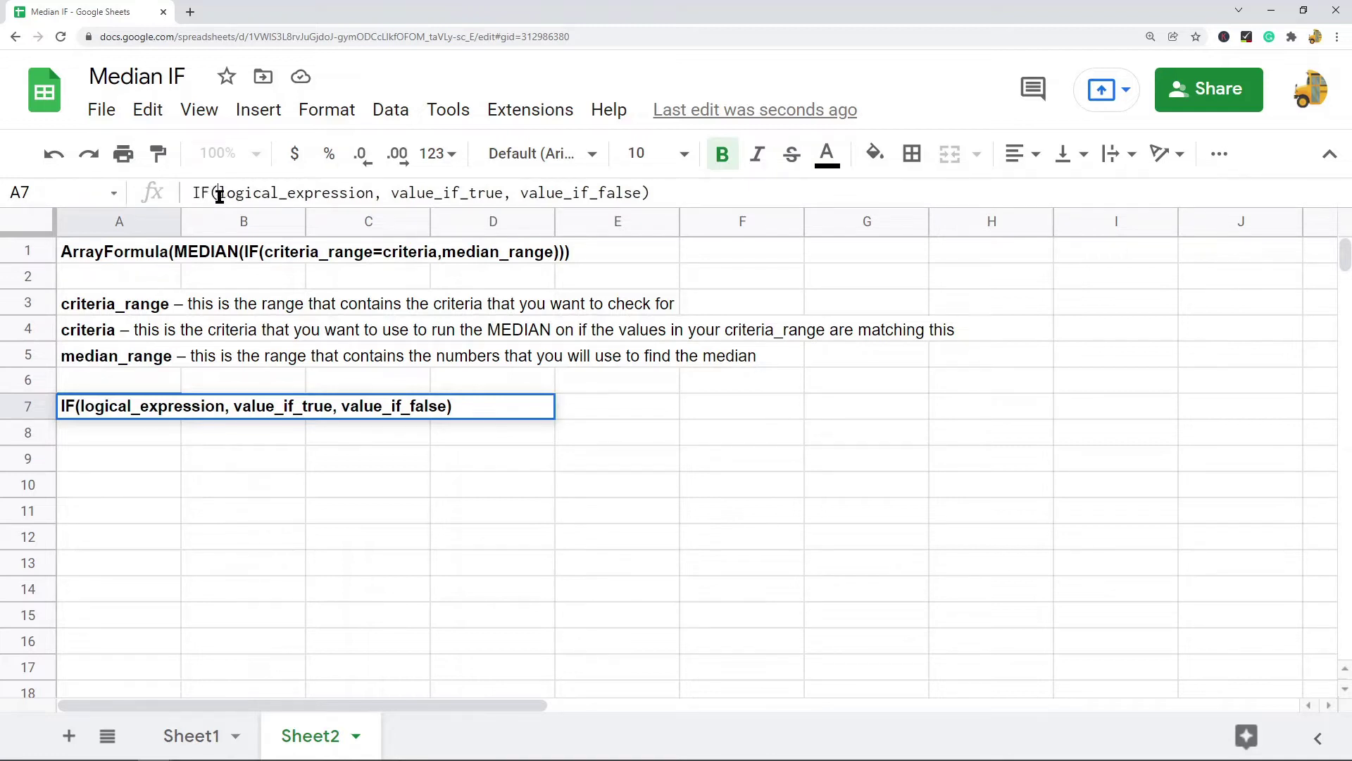
drag(219, 192, 372, 193)
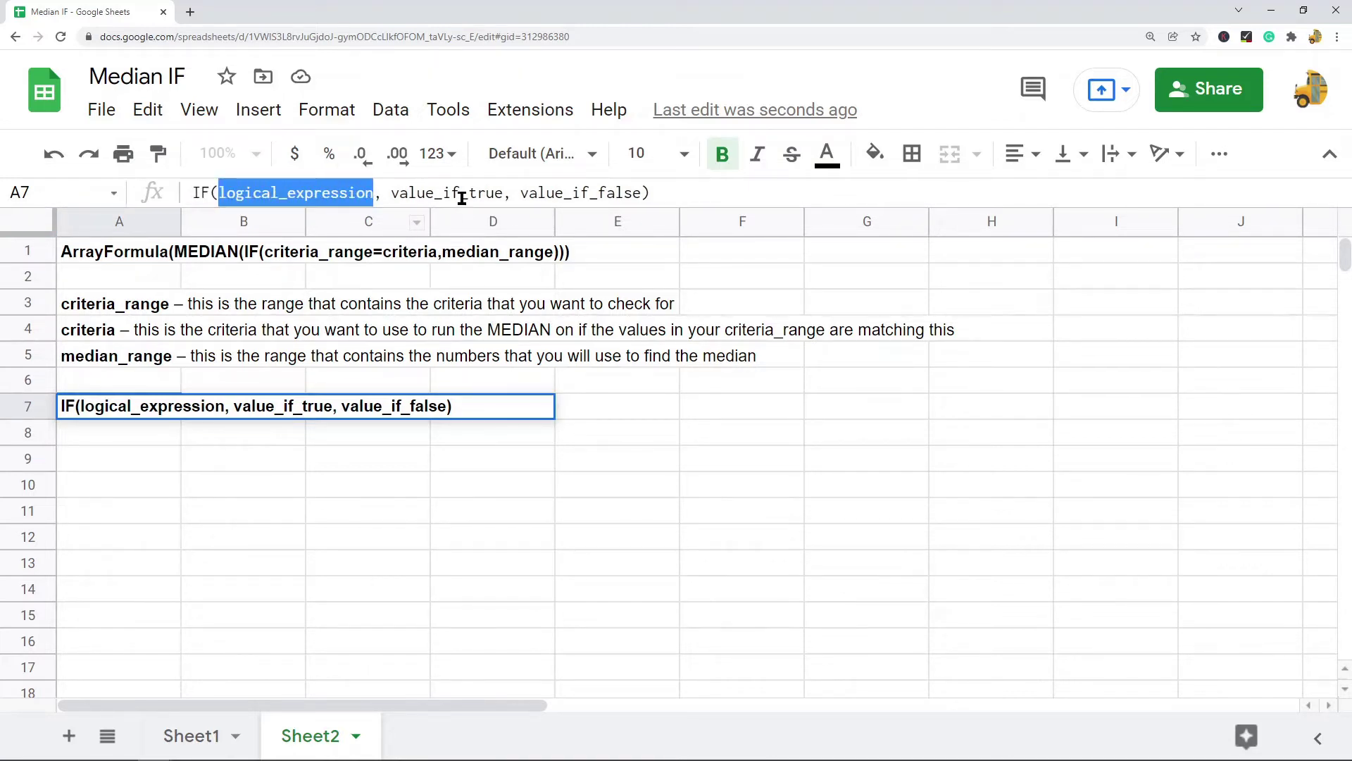
drag(369, 193, 205, 196)
drag(392, 193, 644, 185)
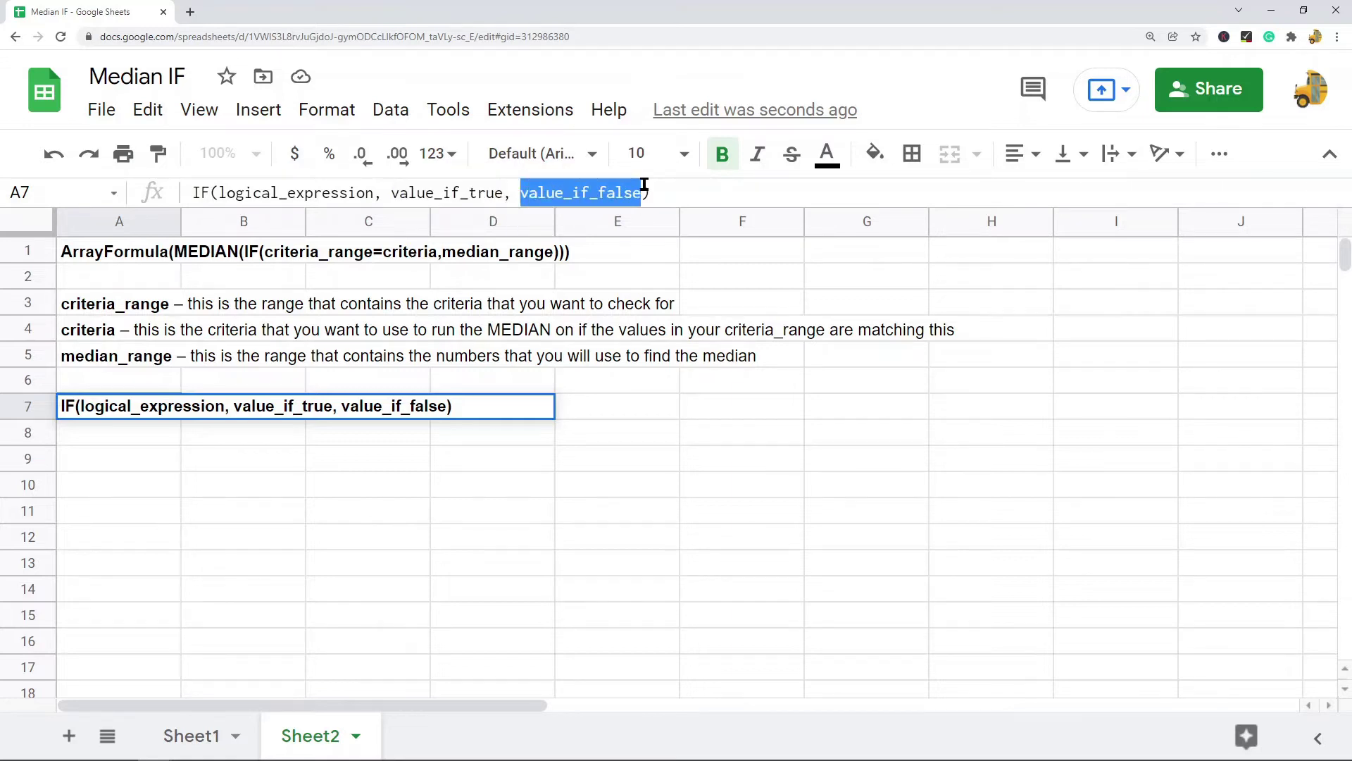
Enter 2 in cell A10 of Sheet2 as a sample value for an IF example.
click(138, 466)
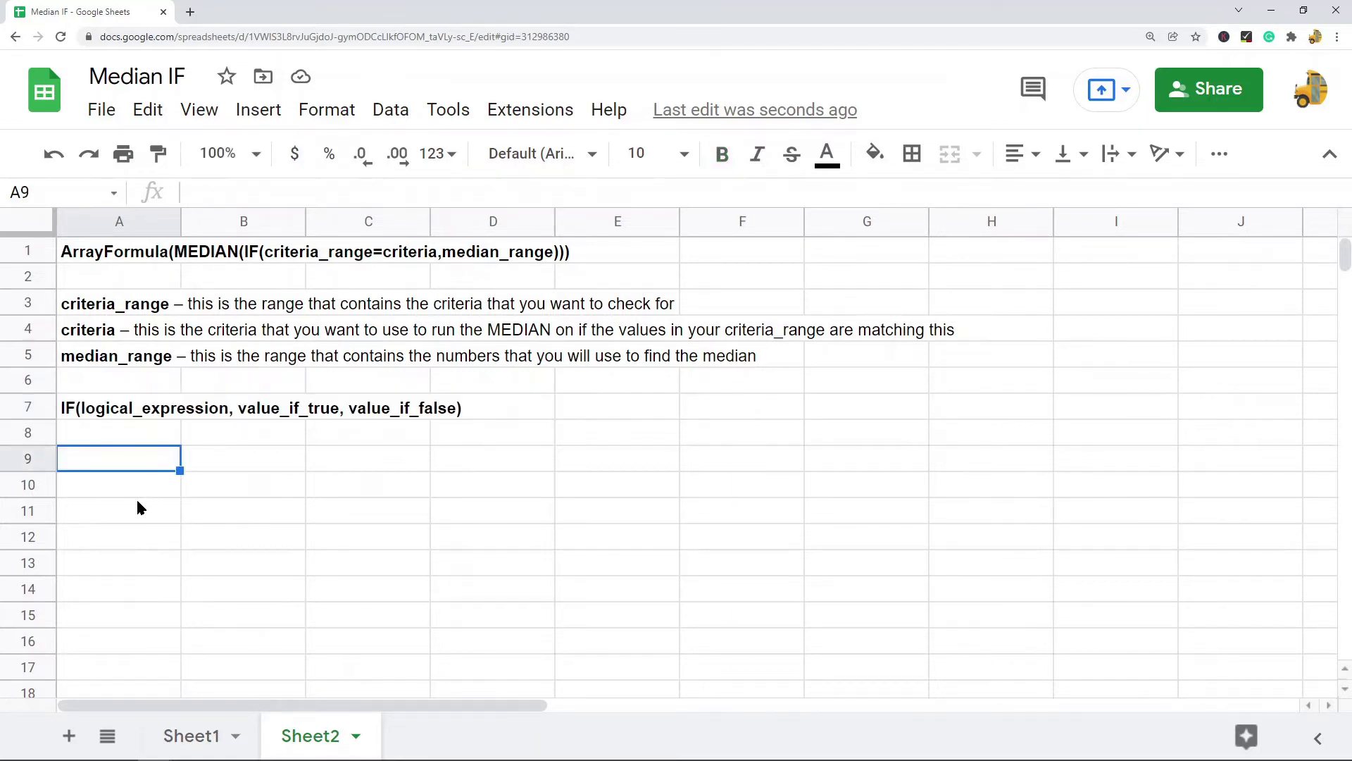
click(145, 484)
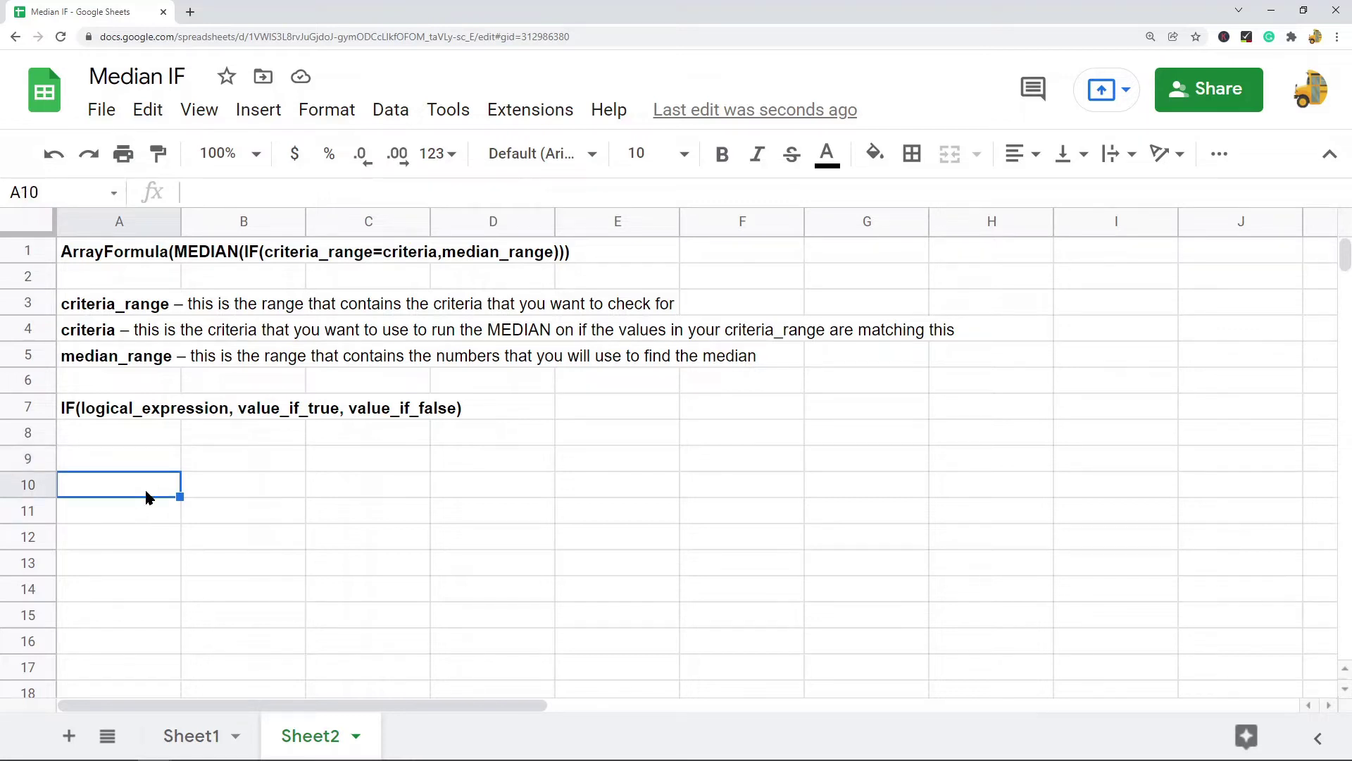
text(2)
click(139, 595)
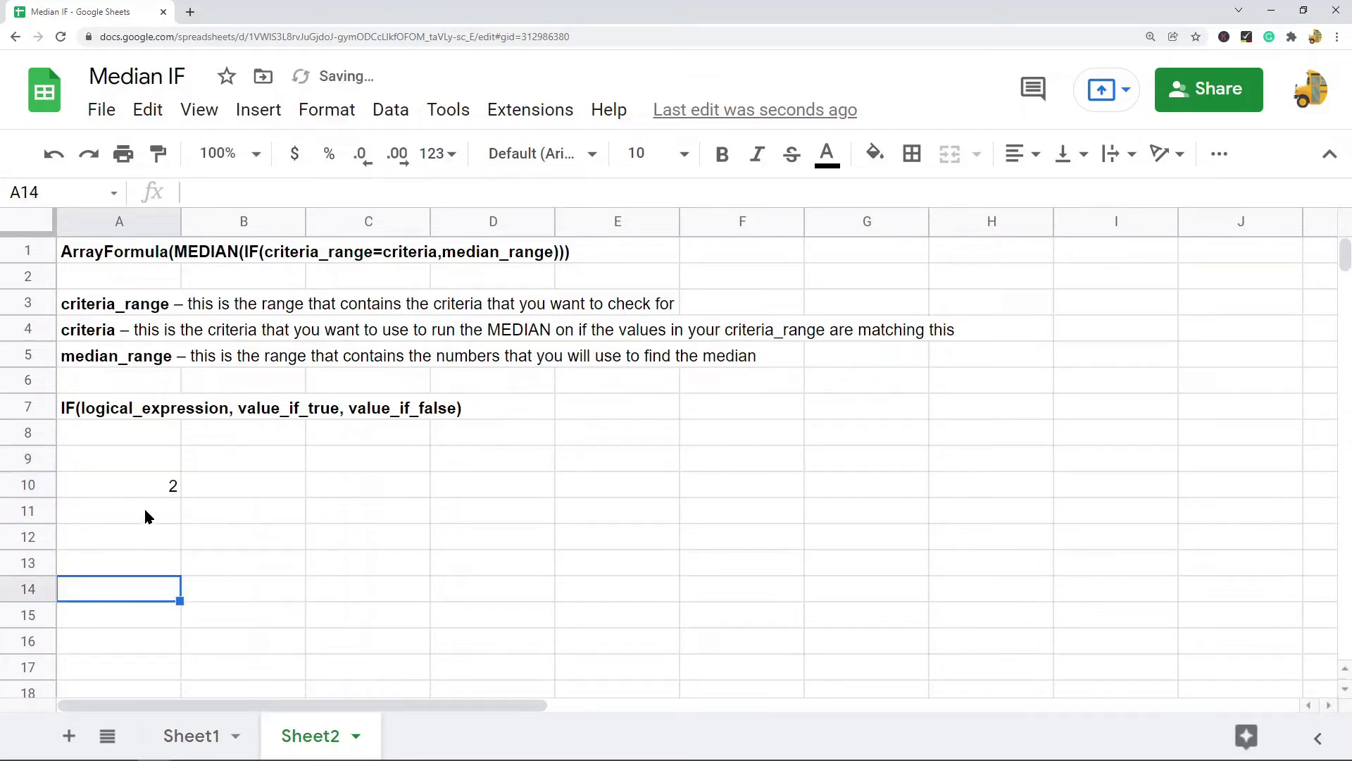
Enter =IF(A10=2,"This is 2","This is not 2") in cell A11 of Sheet2 to test the sample value.
click(147, 515)
text(FA)
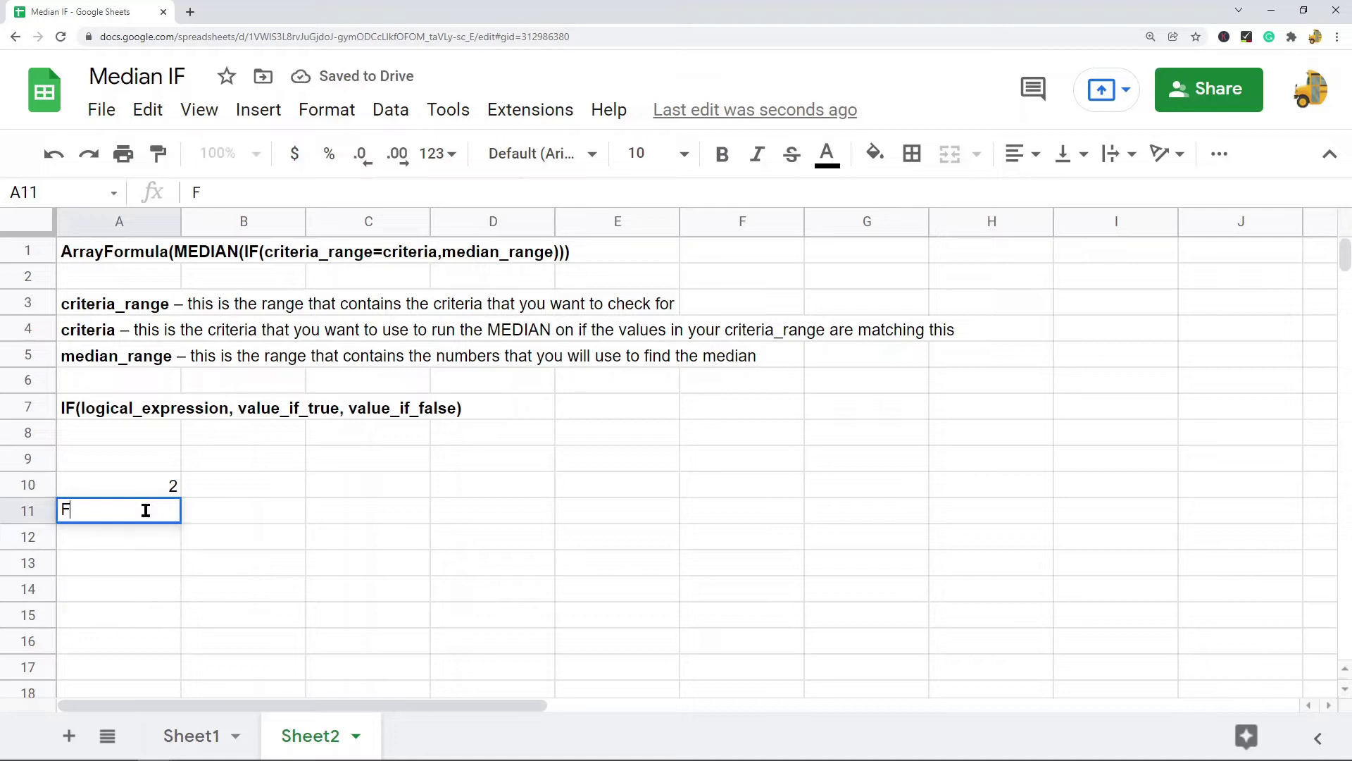
key(BackSpace)
key(BackSpace)
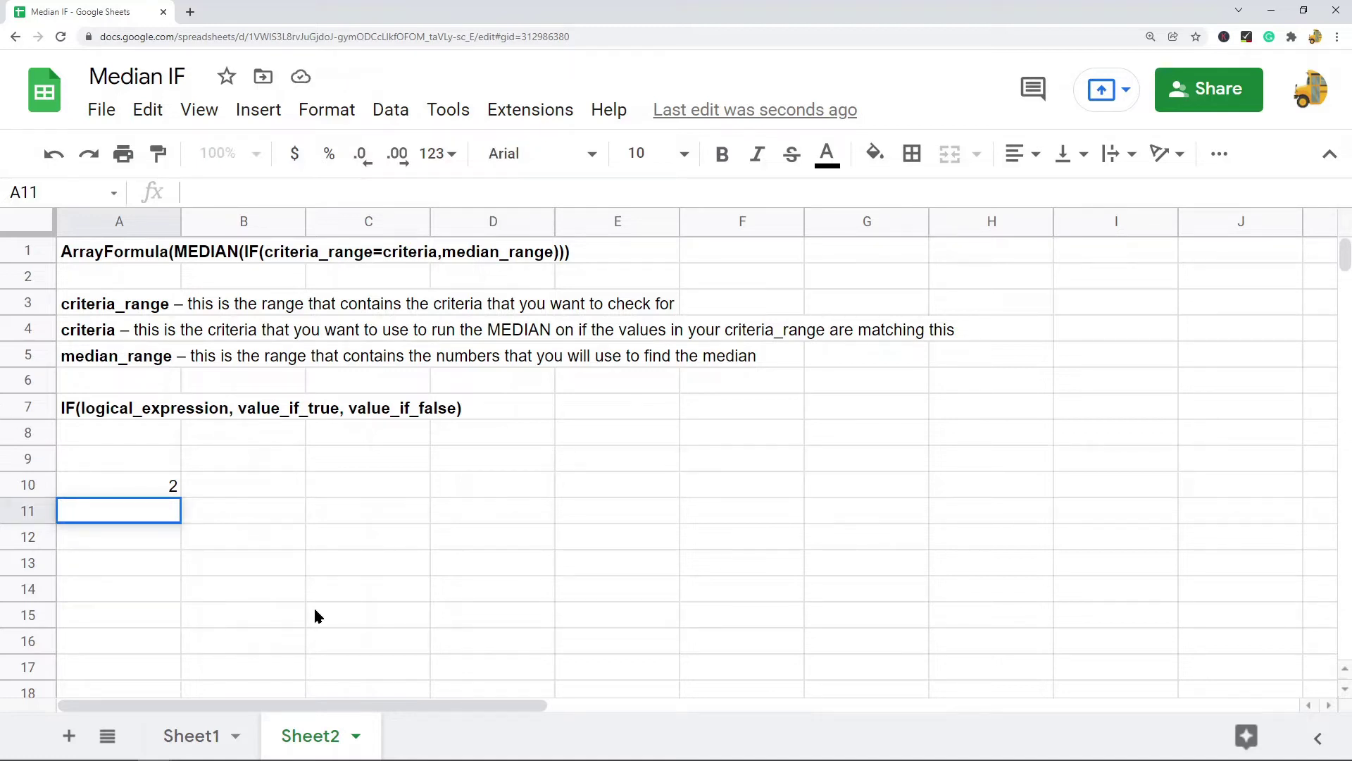
text(=IF()
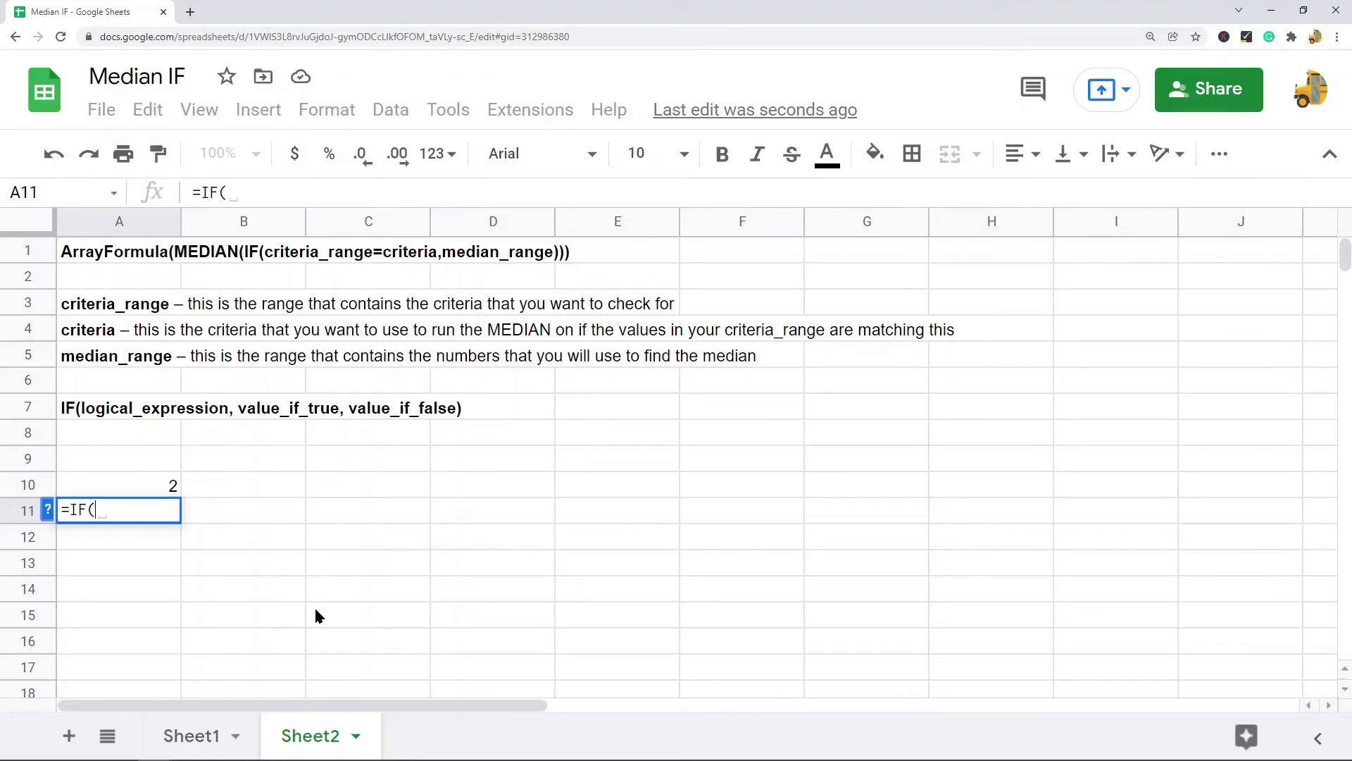
click(167, 484)
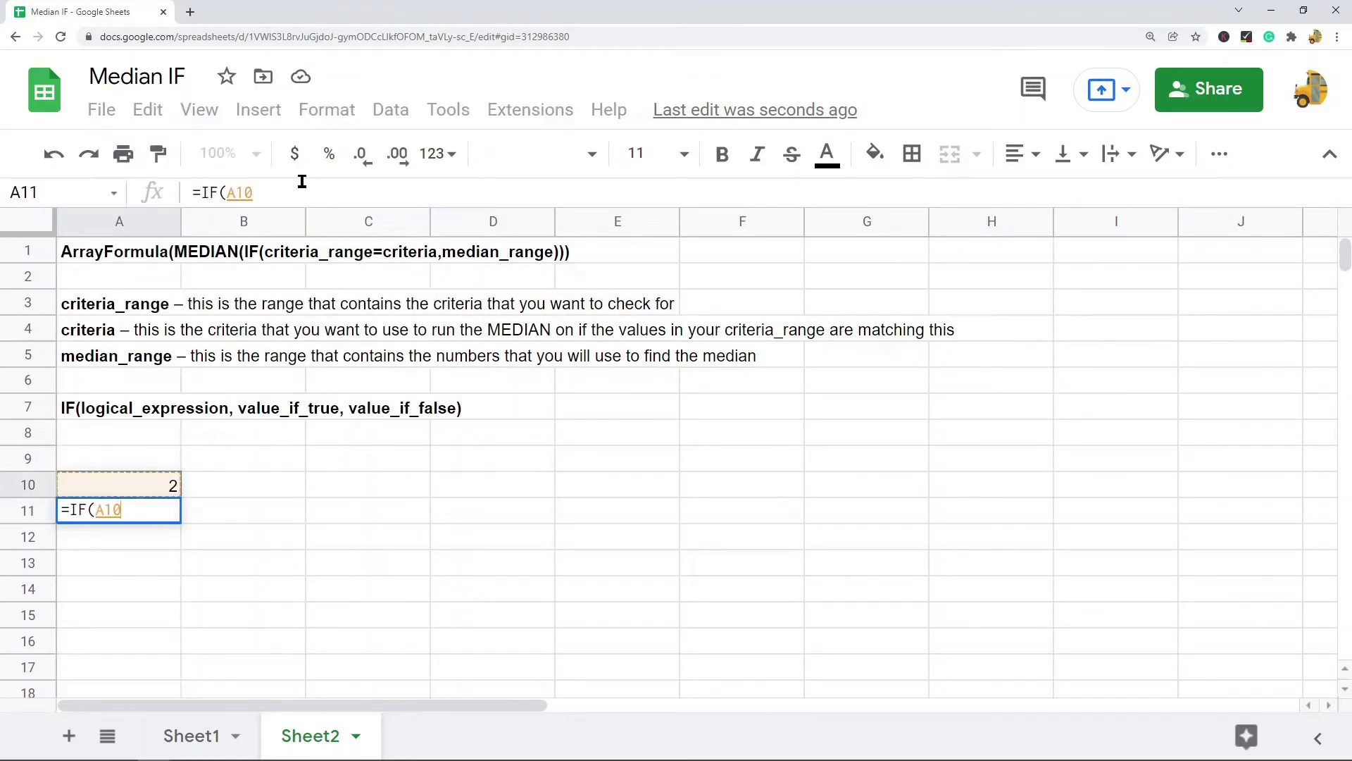
text(=2)
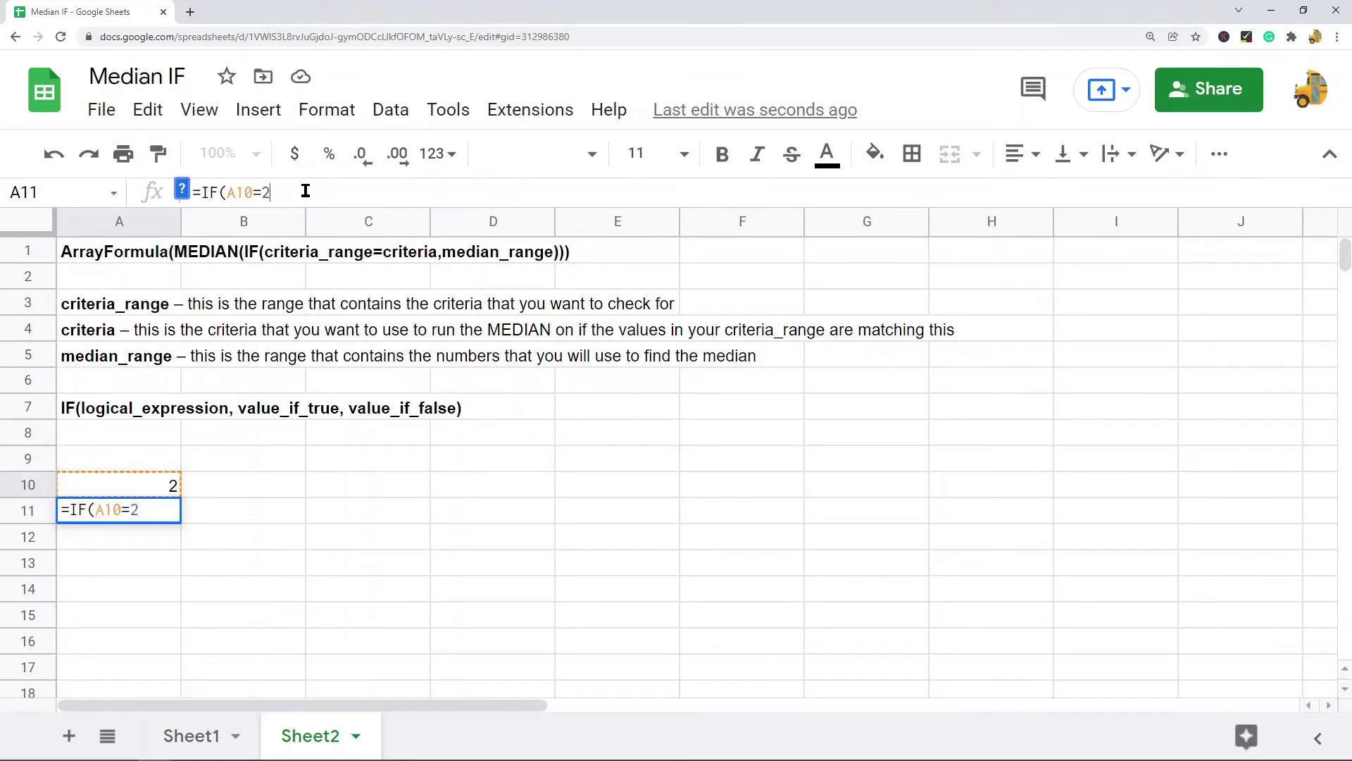
text(,"Thi)
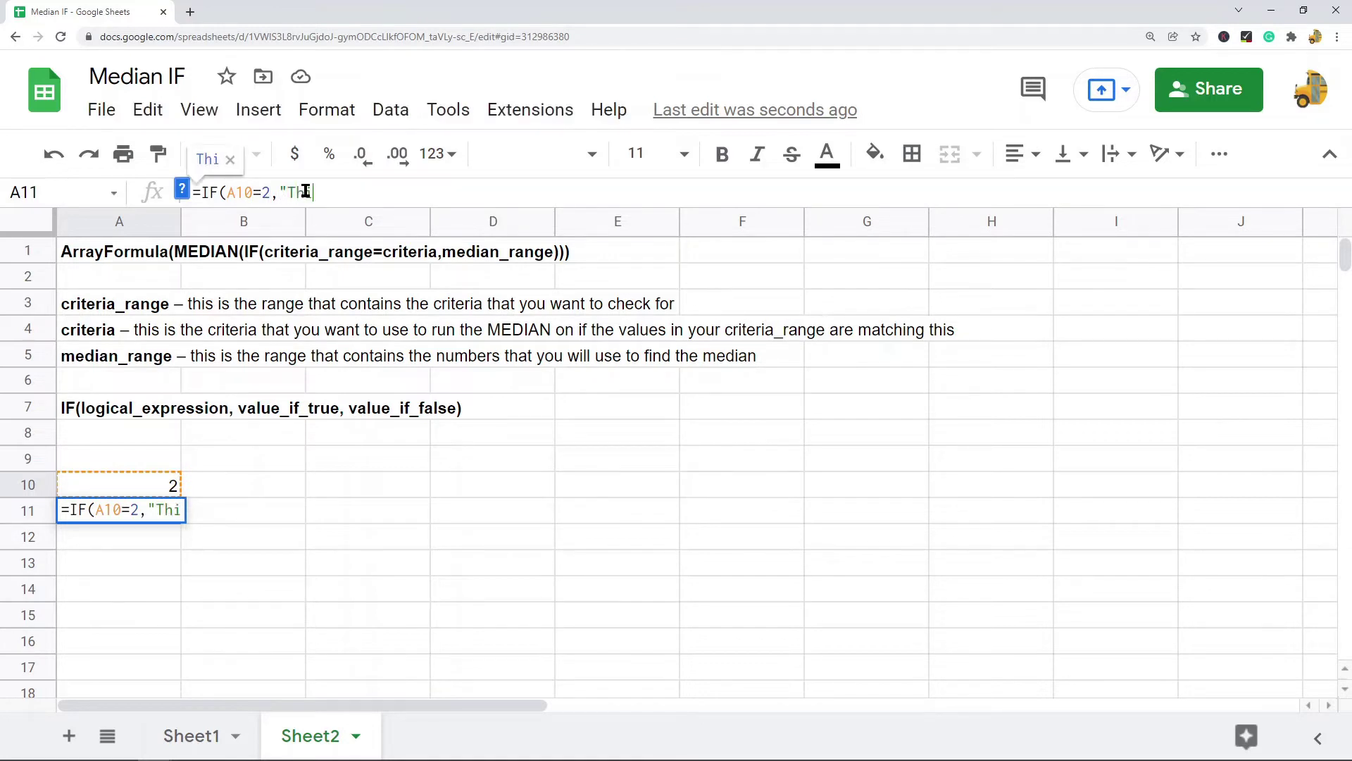
text(s is 2",)
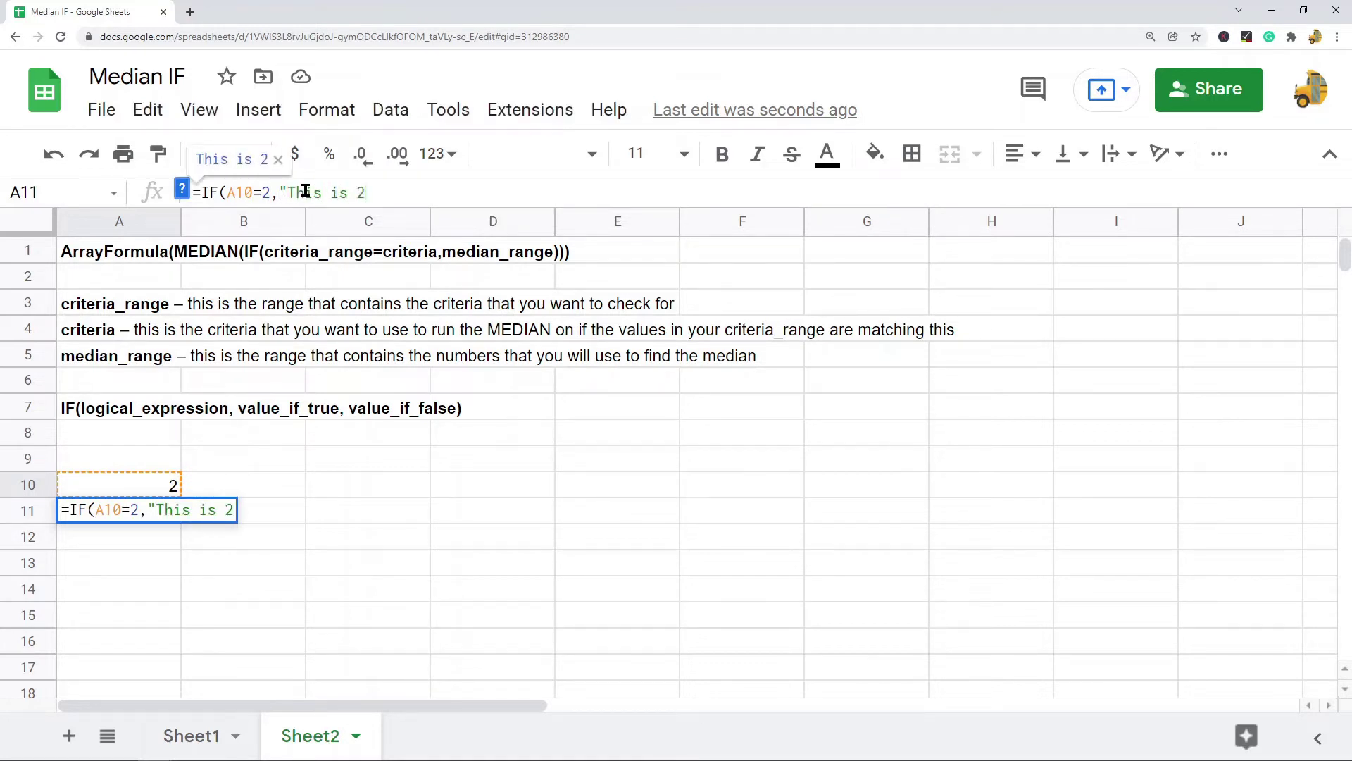
text("This is not)
text( 2")
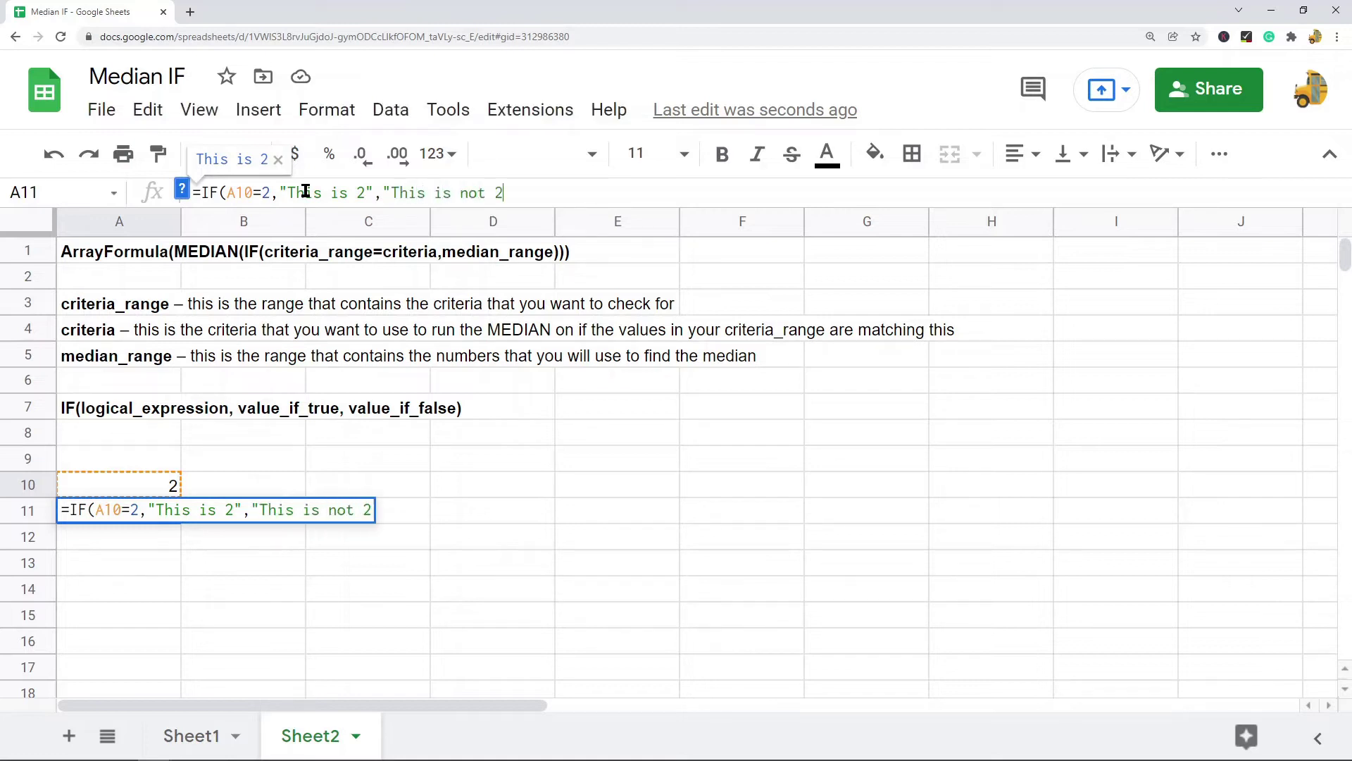
text())
key(Return)
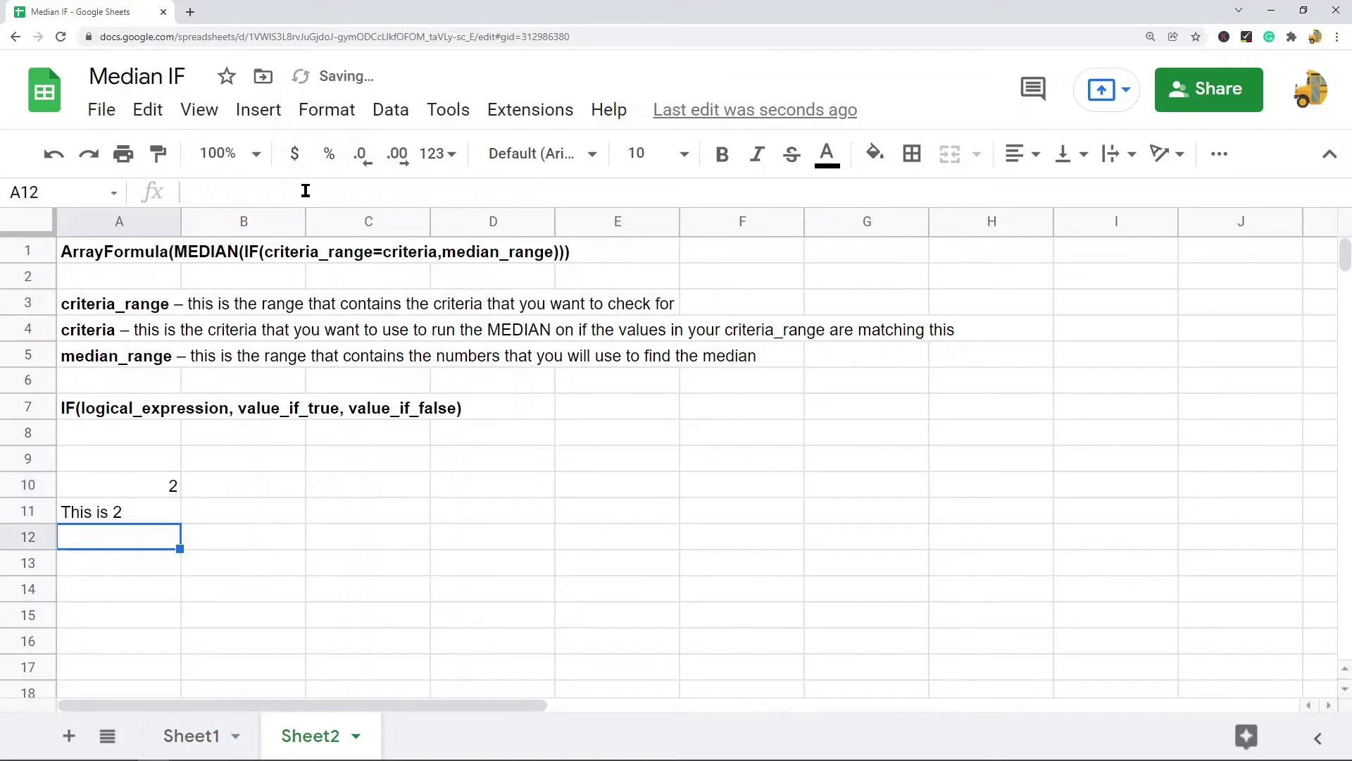
Examine the value_if_true and value_if_false texts within the IF formula in A11, leaving the formula as it is.
click(172, 497)
click(163, 516)
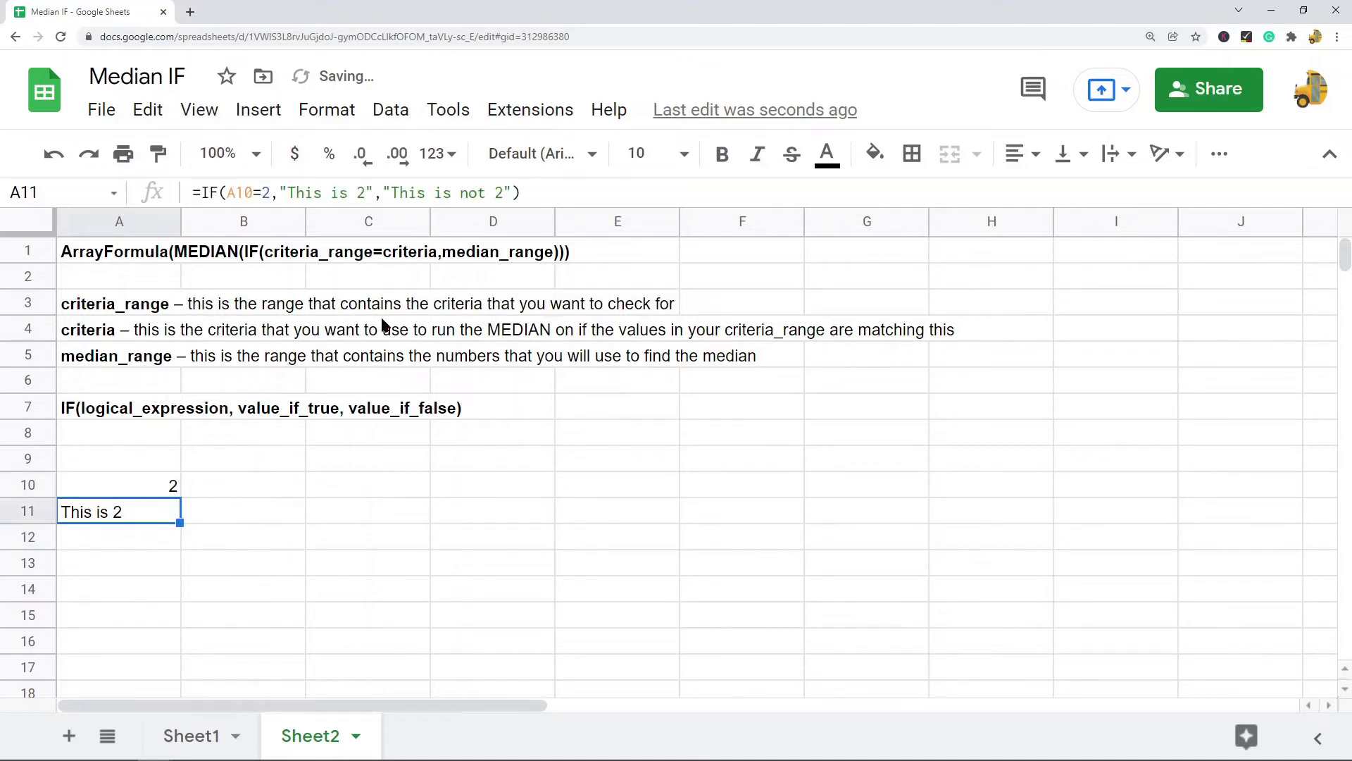
drag(269, 193, 373, 192)
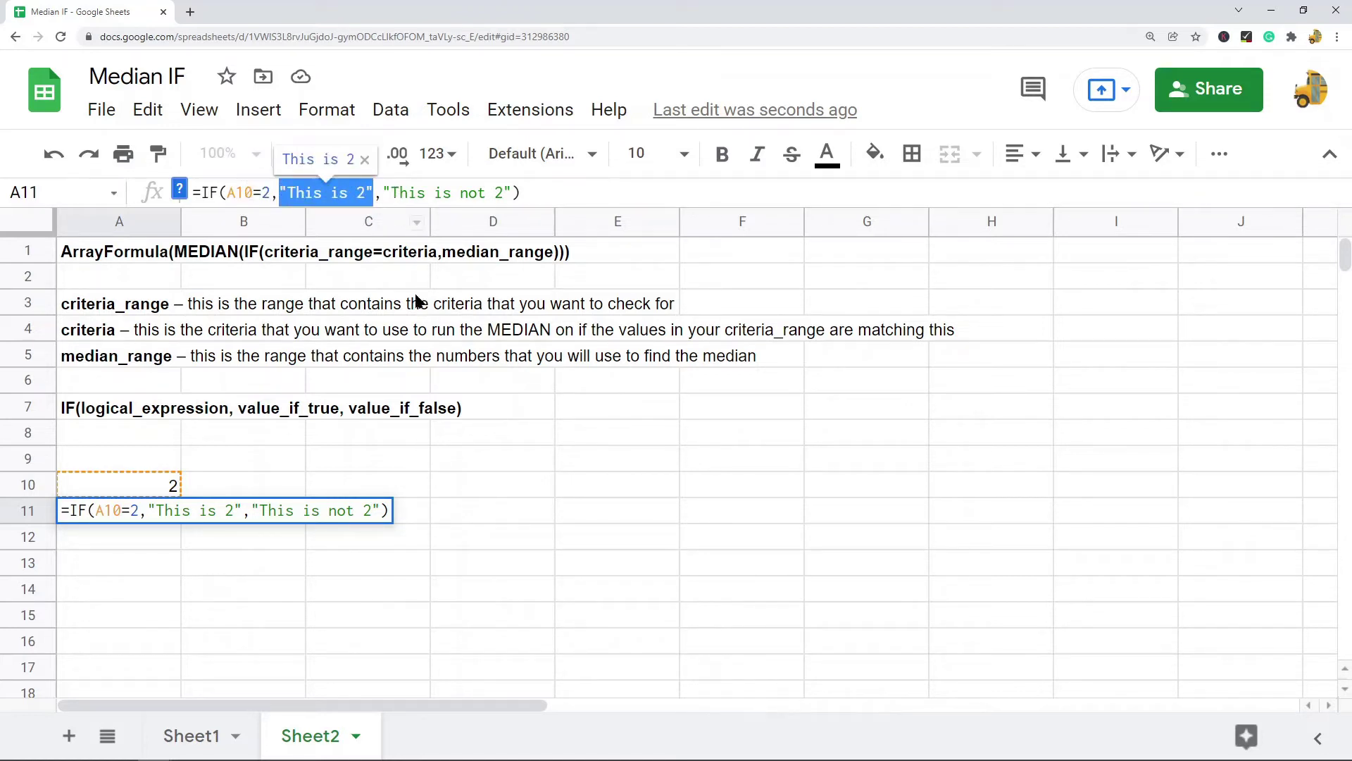
drag(384, 192, 511, 184)
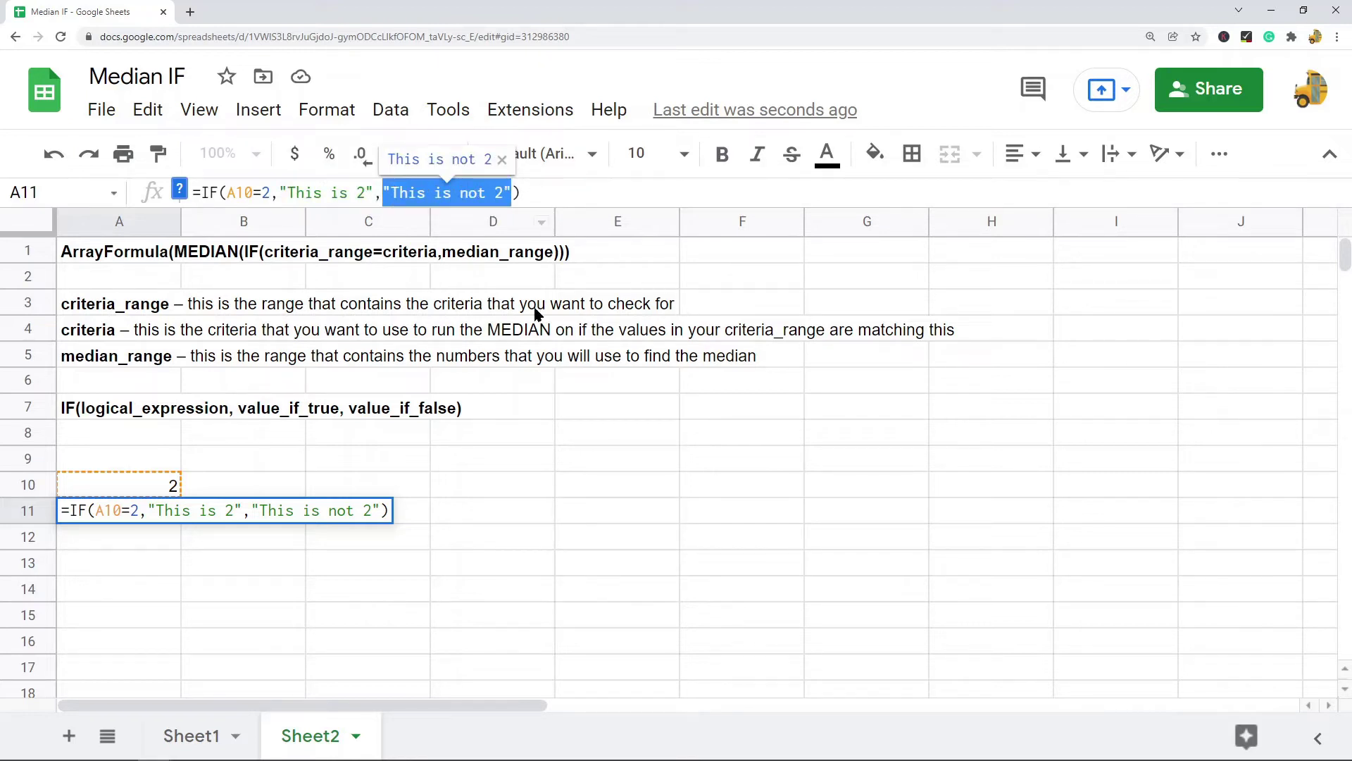
key(Escape)
Change the sample value in A10 to 3 and check the IF formula's output in A11.
click(131, 489)
double_click(131, 489)
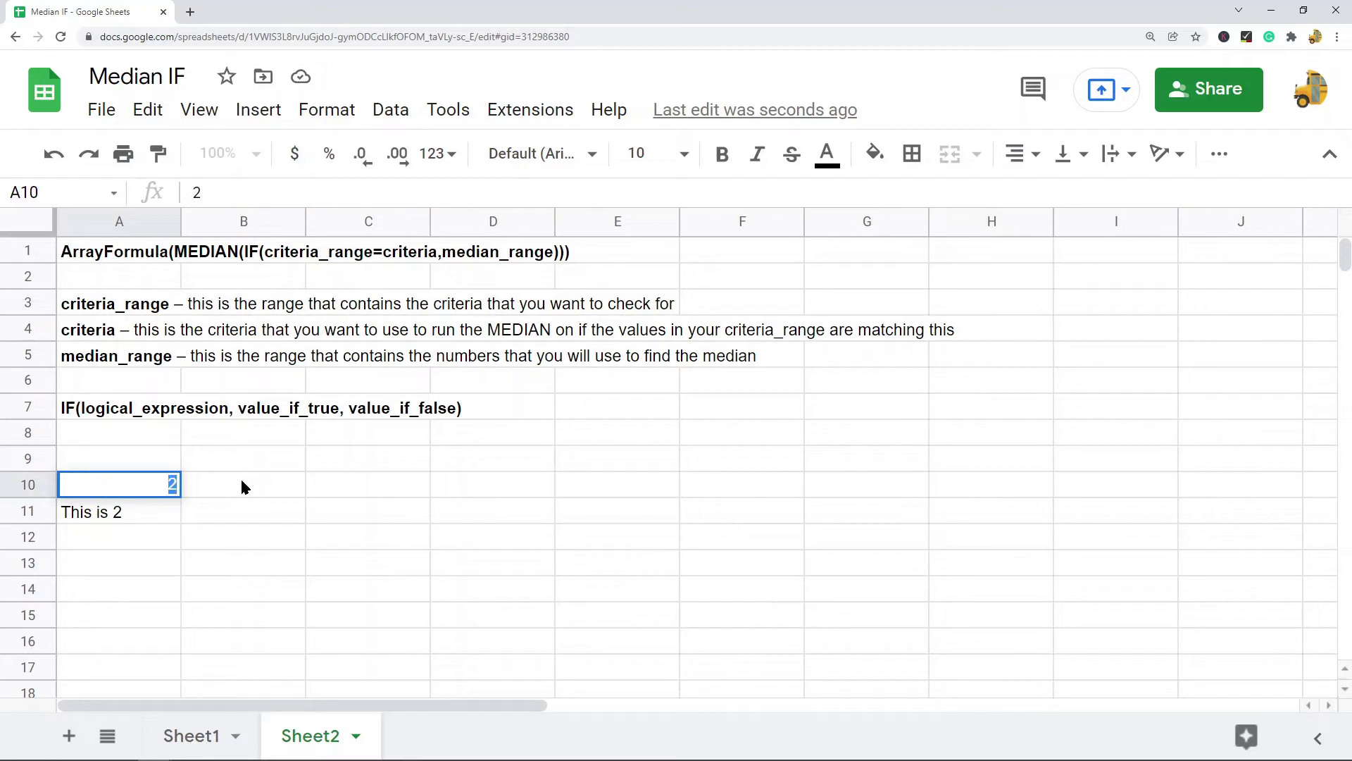
text(3)
click(275, 563)
click(138, 516)
click(171, 487)
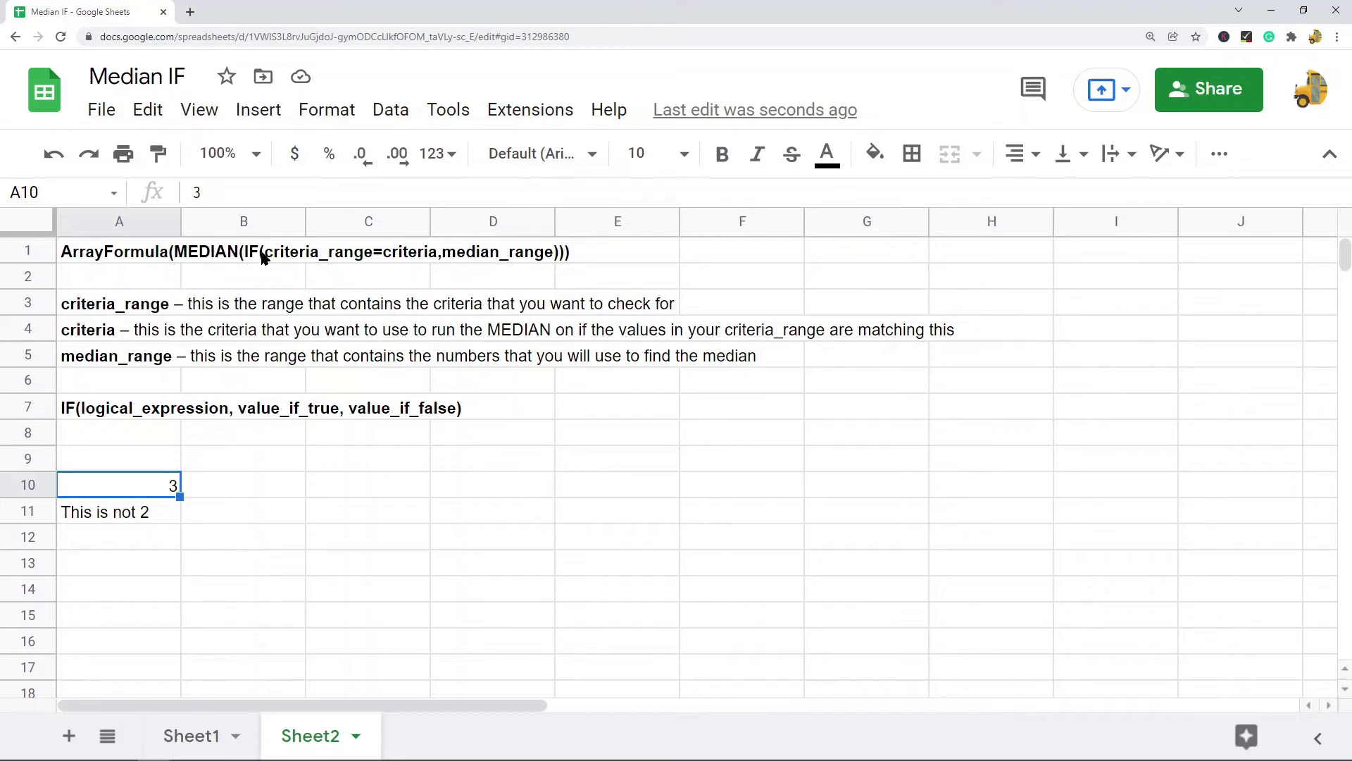
click(204, 257)
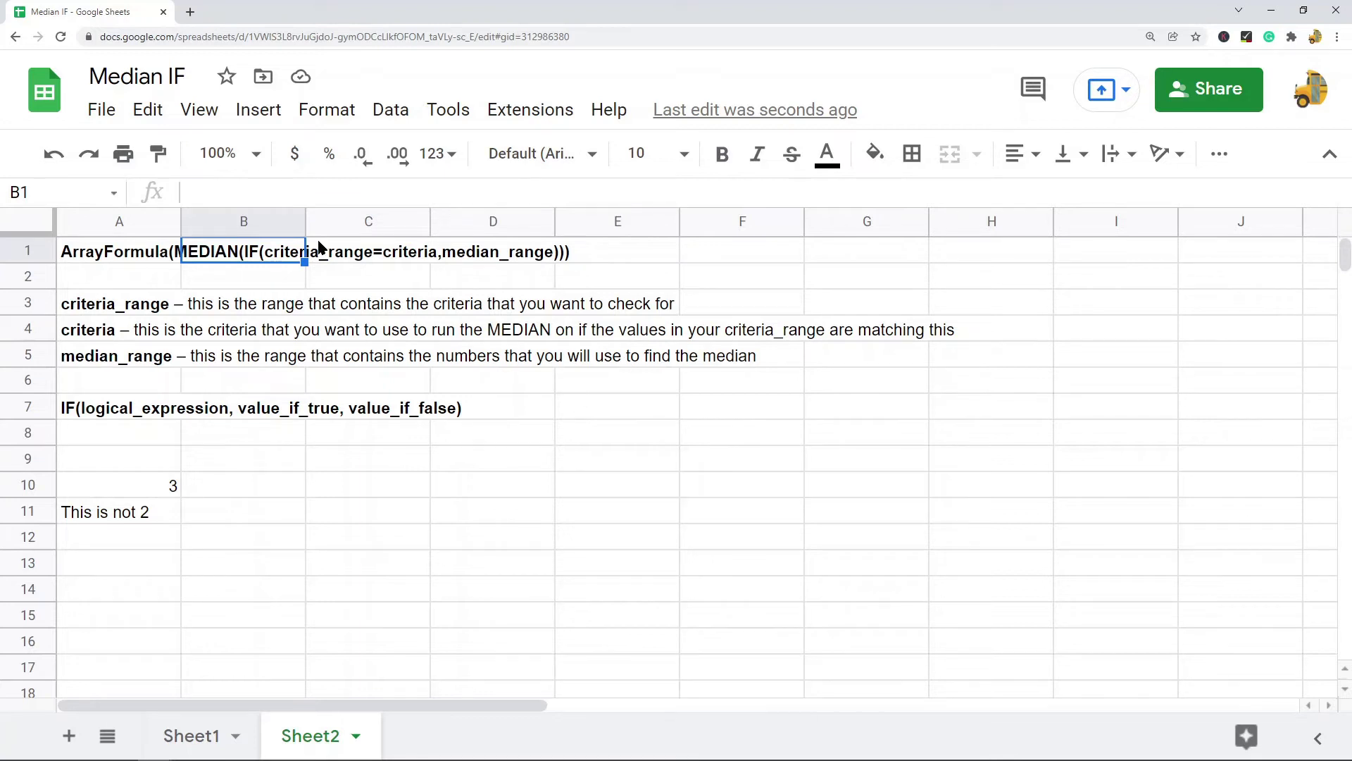
On Sheet1, copy the Department and Sales headers from B1:C1 into E1:F1 as values only.
click(182, 735)
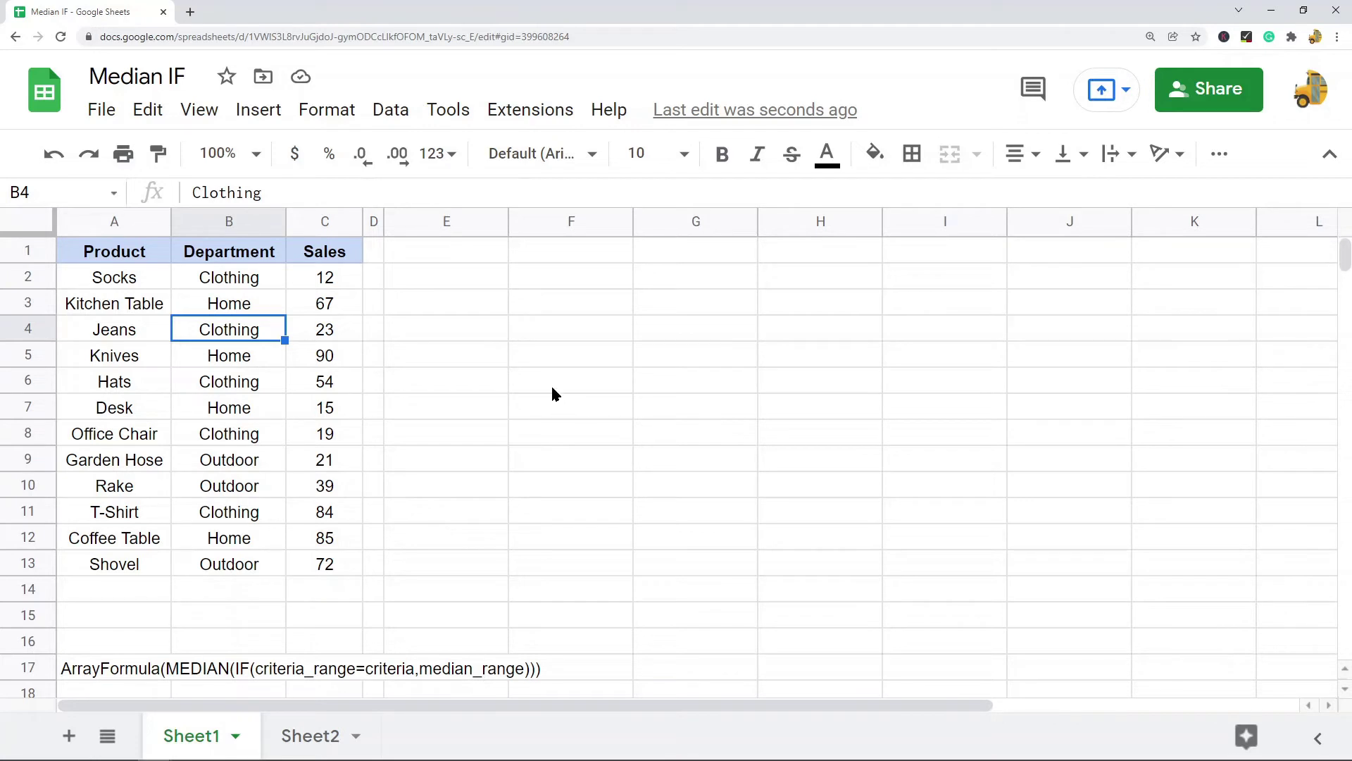
click(666, 357)
drag(226, 255, 326, 255)
key(ctrl+c)
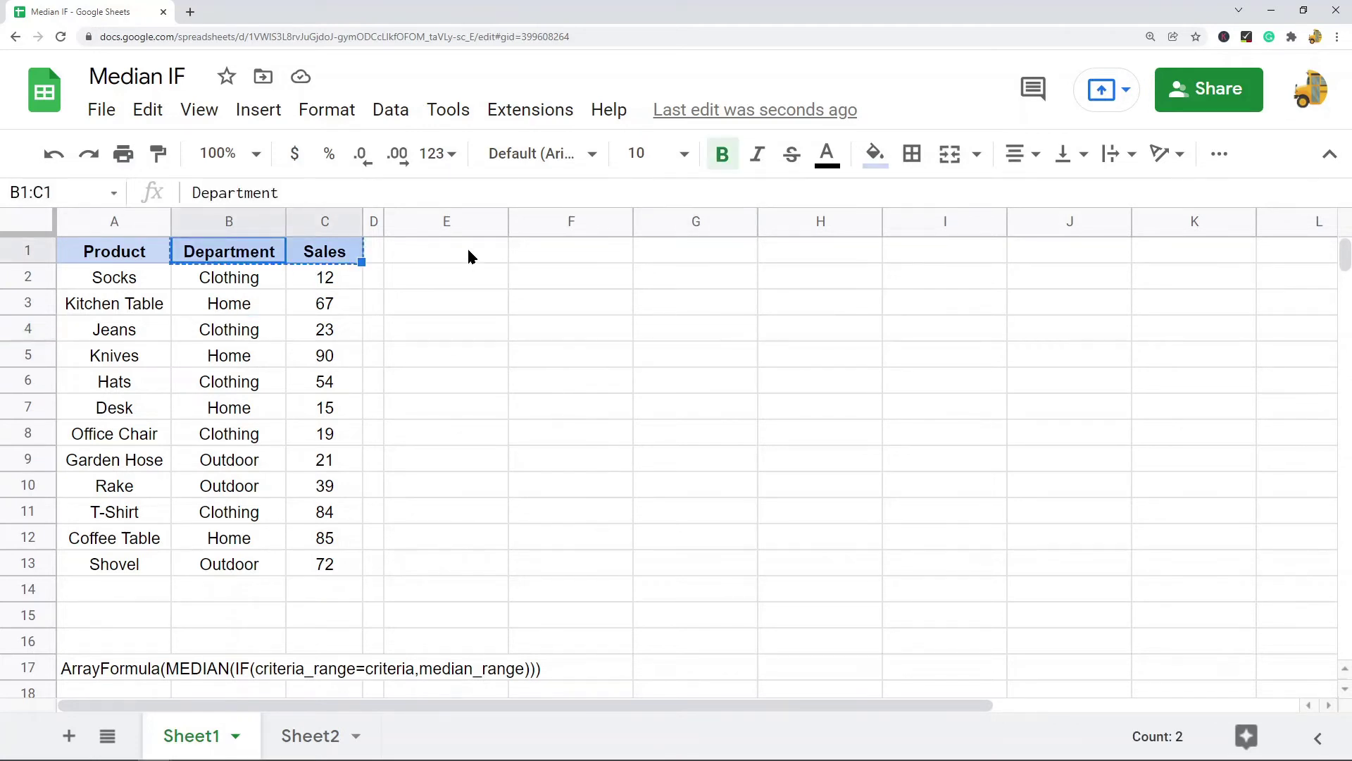
right_click(467, 248)
mouse_move(607, 303)
click(888, 304)
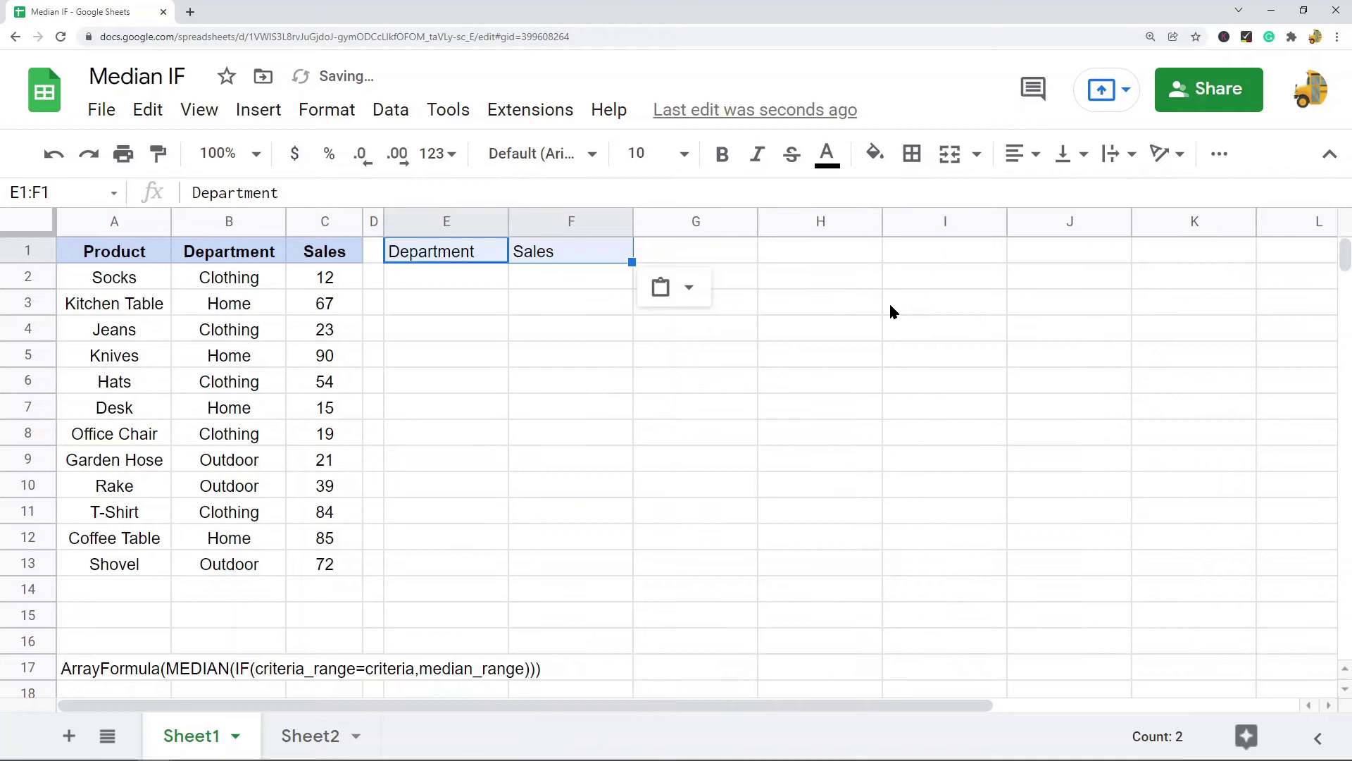
Apply the formatting of the original Department and Sales headers to the copied headers in E1:F1.
drag(218, 264, 302, 259)
click(176, 154)
drag(444, 251, 570, 254)
Rename the copied Sales header in F1 to Median Sales.
click(567, 258)
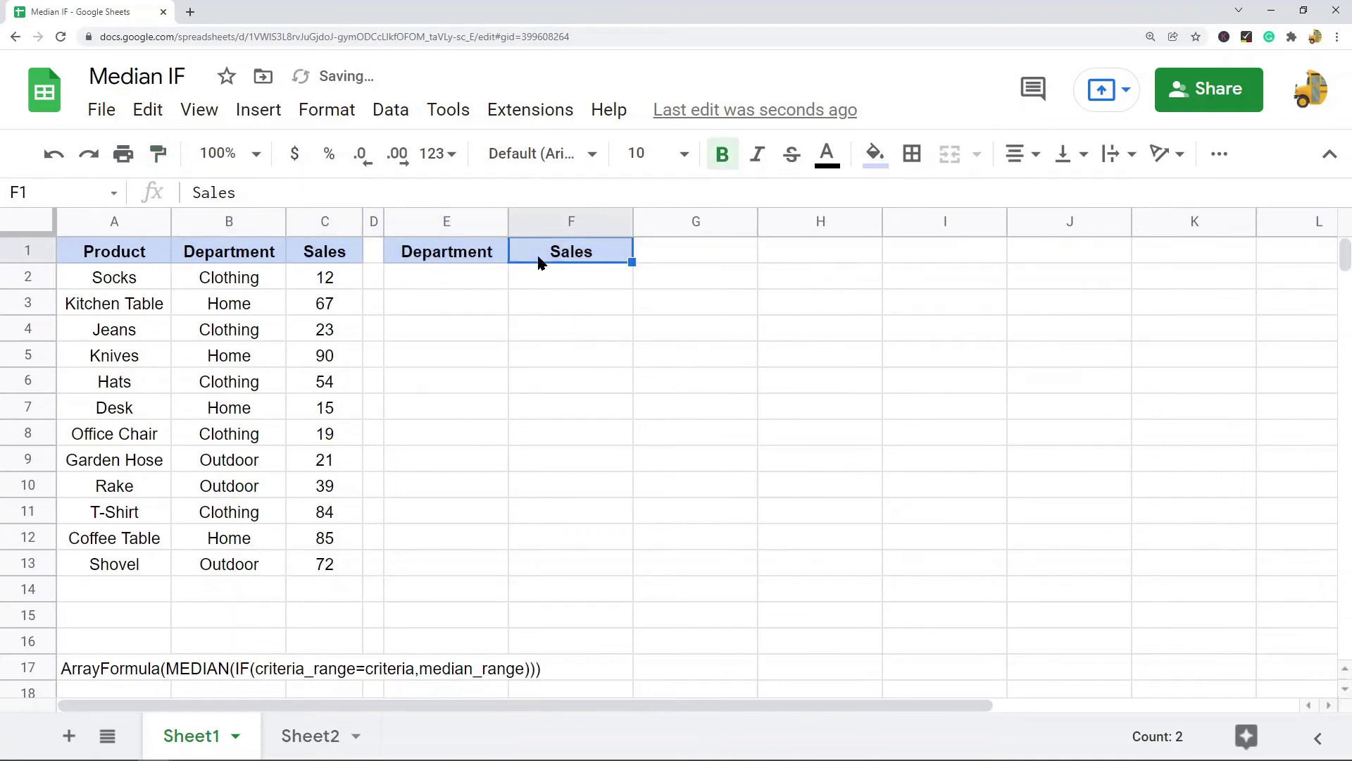
double_click(547, 253)
text(Mean)
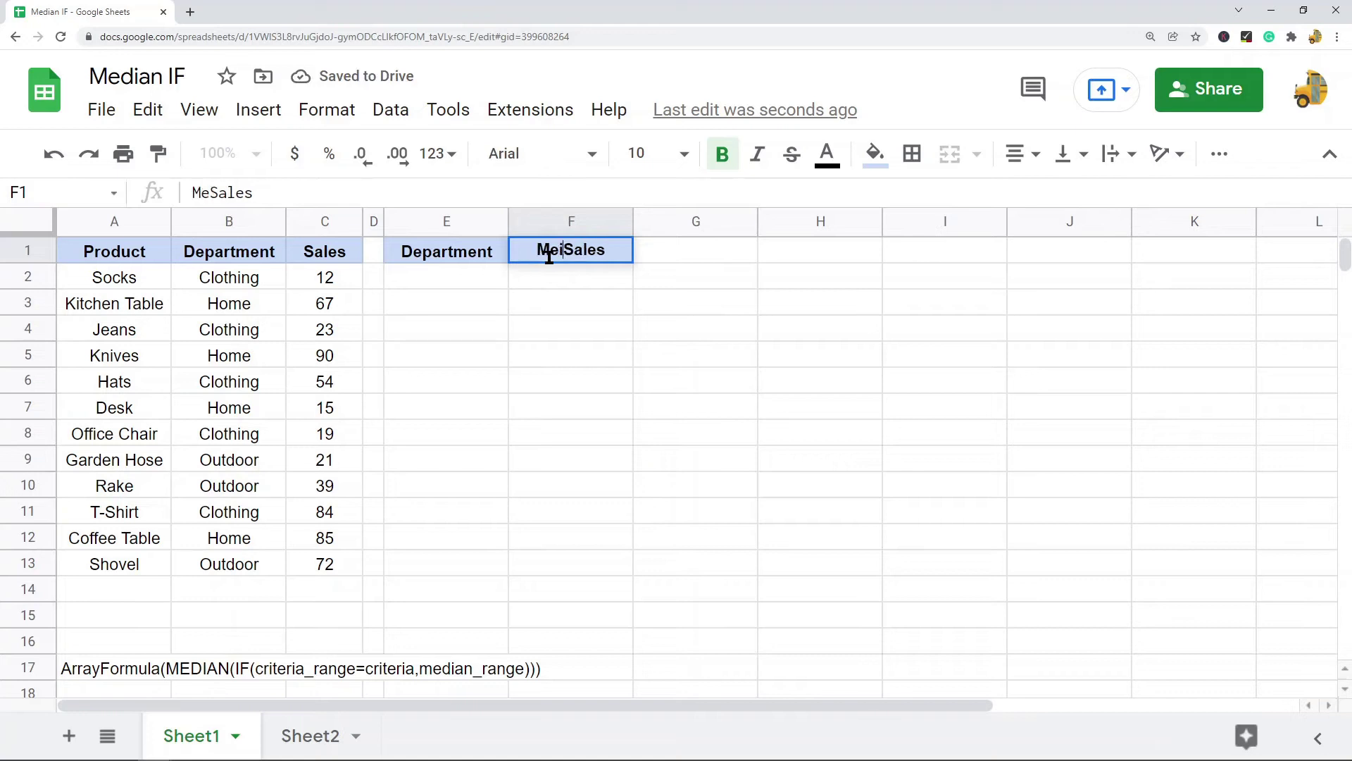
key(BackSpace)
key(BackSpace)
text(dian)
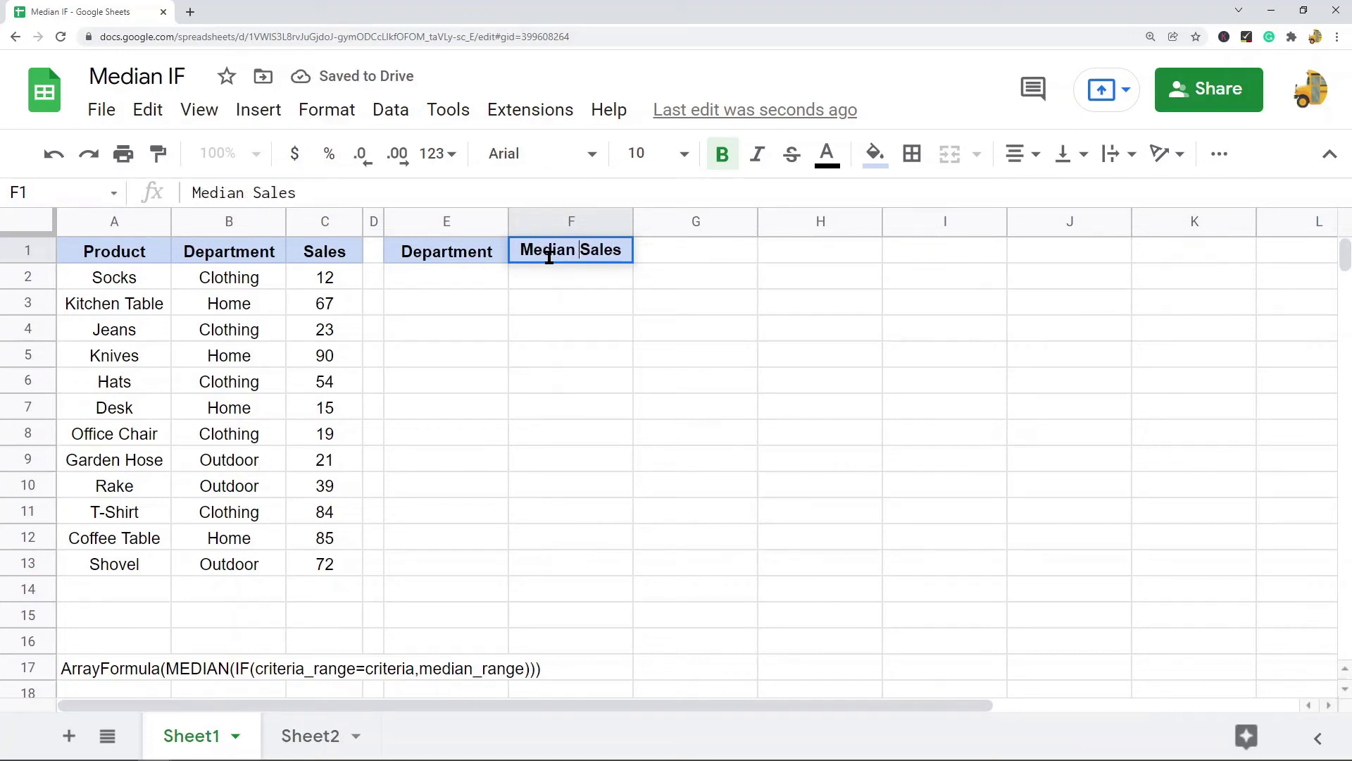
click(481, 345)
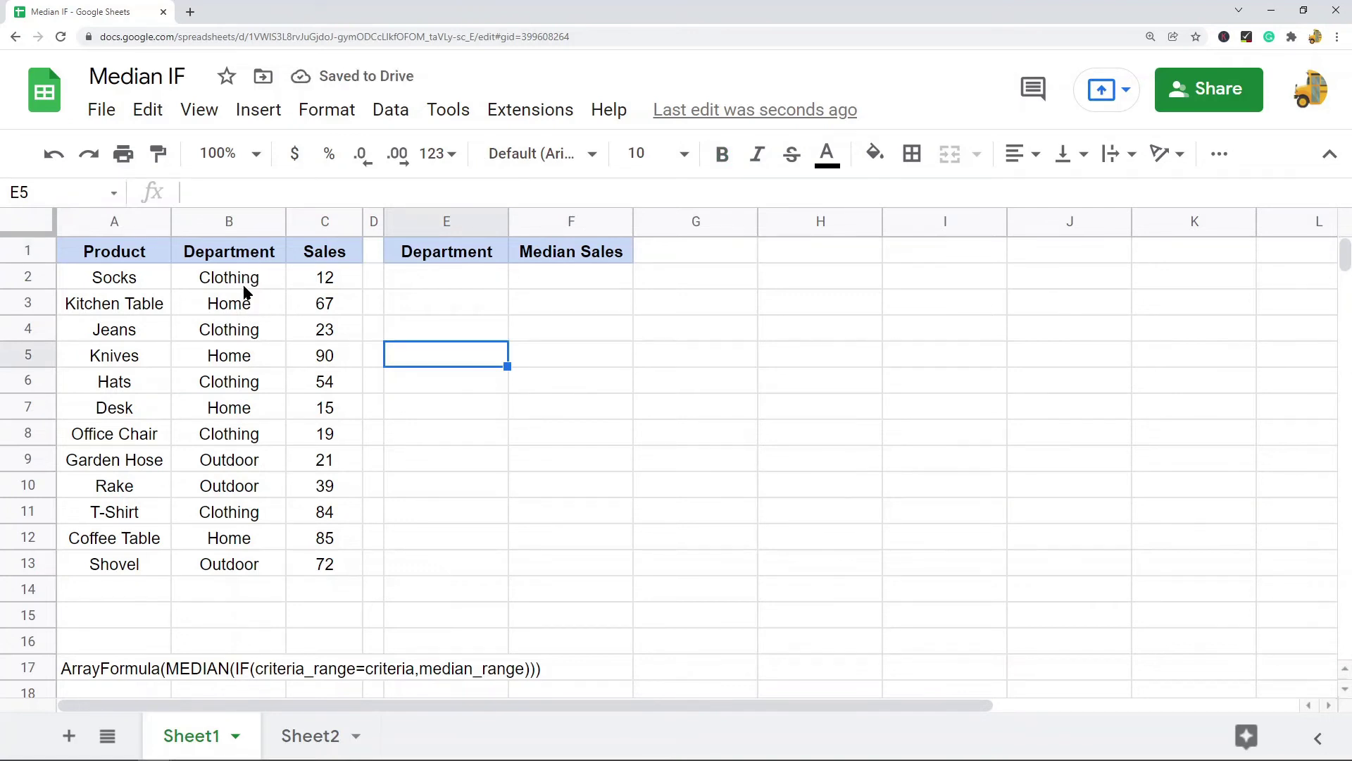
List the distinct departments under the new Department header by entering =UNIQUE(B2:B13) in E2.
click(246, 255)
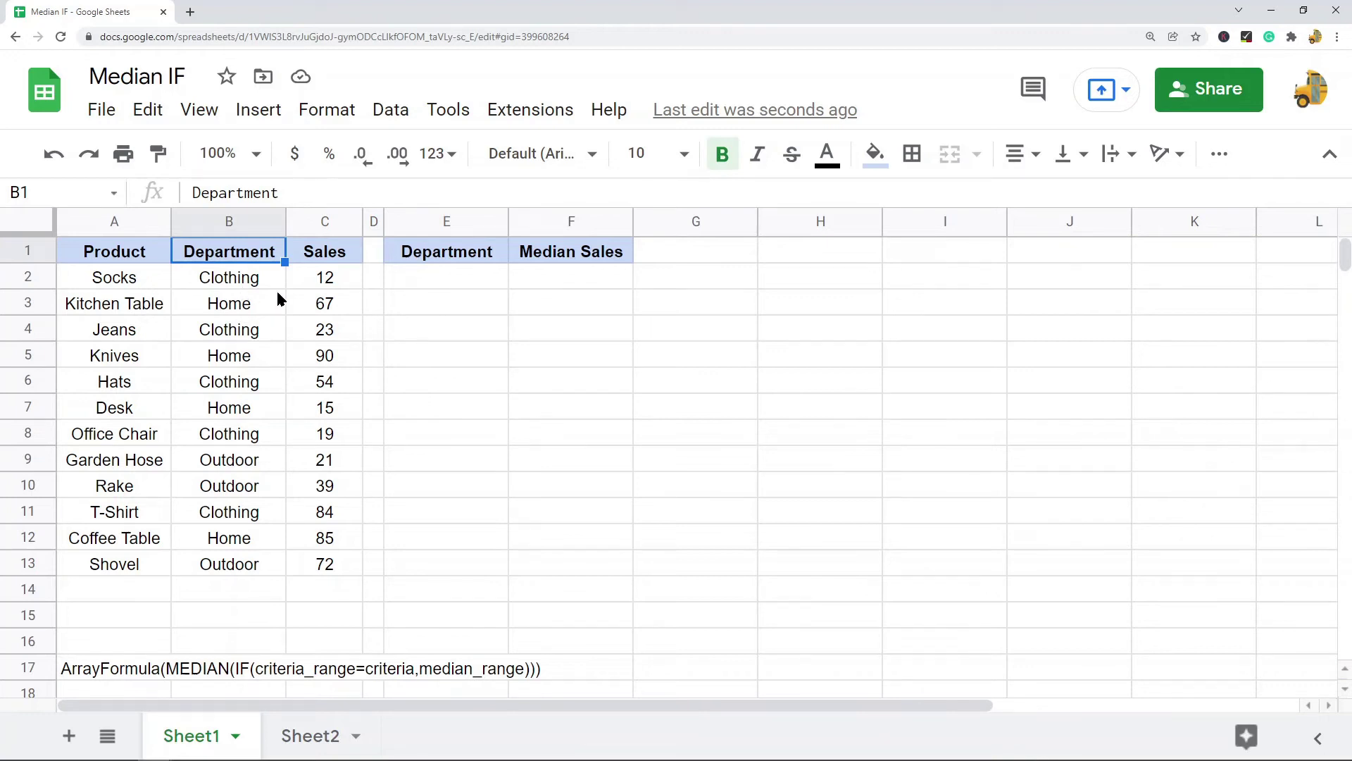
click(469, 281)
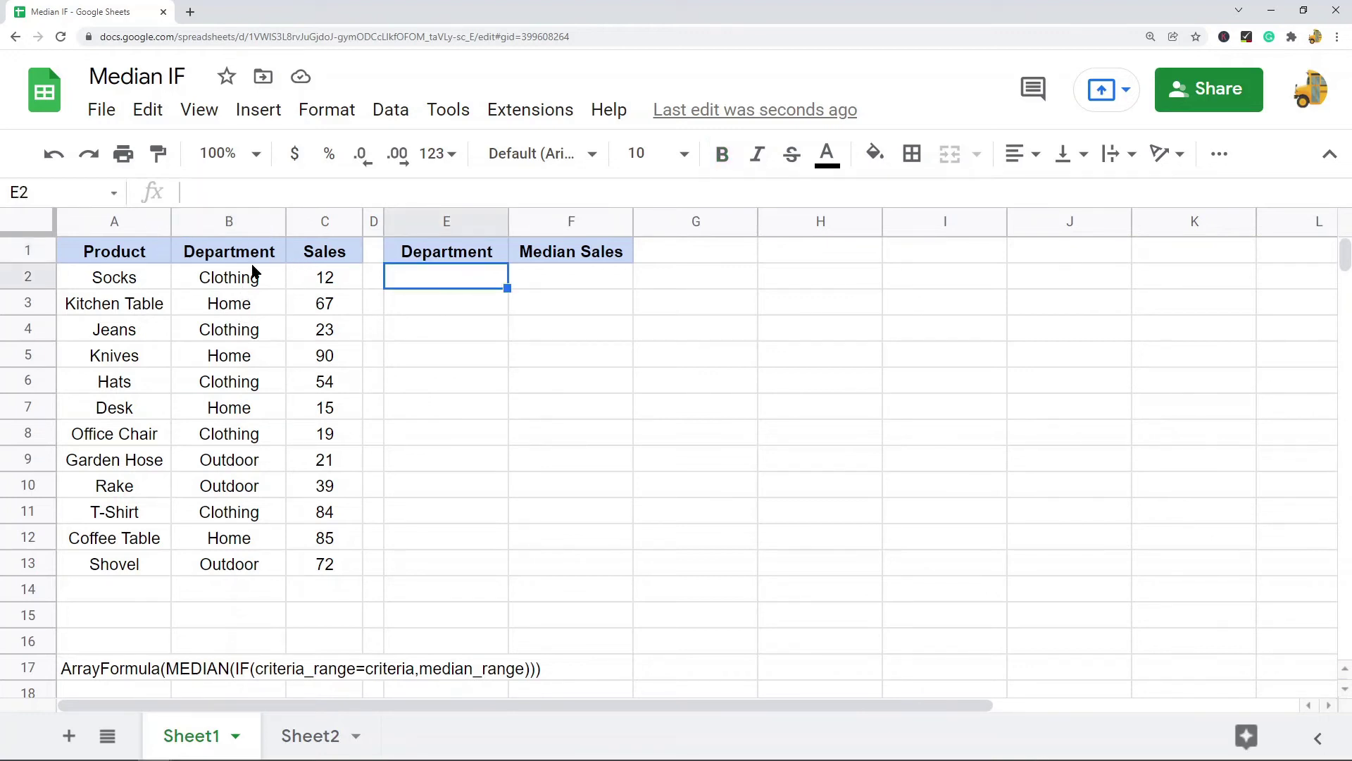
text(=unique)
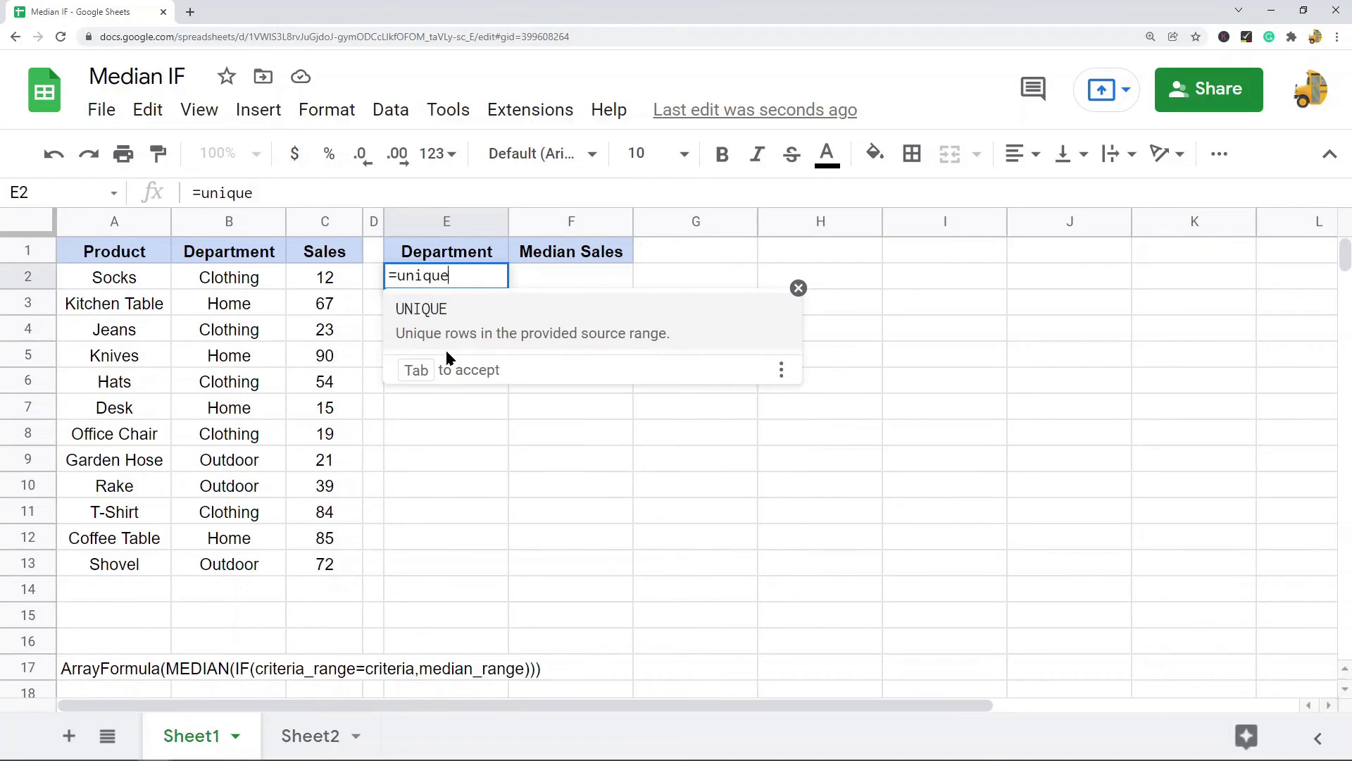
key(Tab)
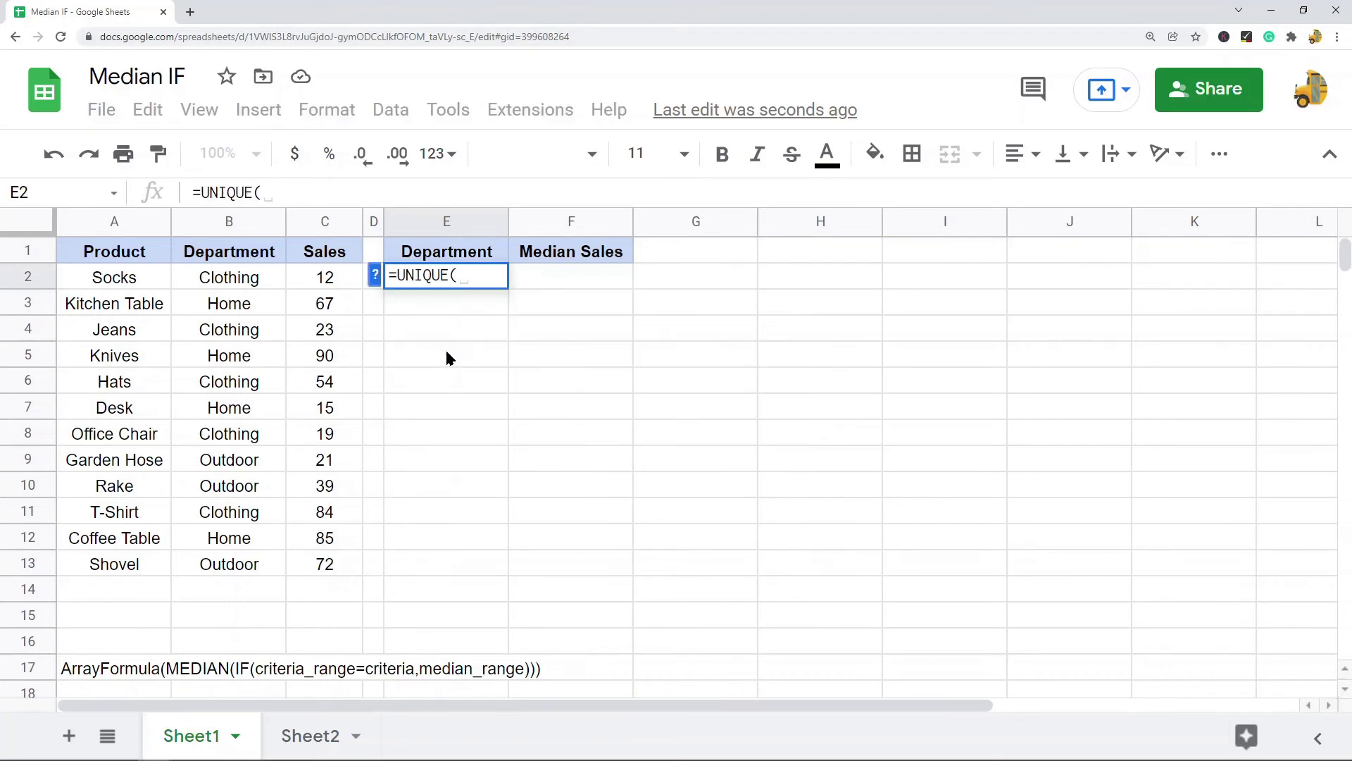
click(239, 278)
shift+click(246, 569)
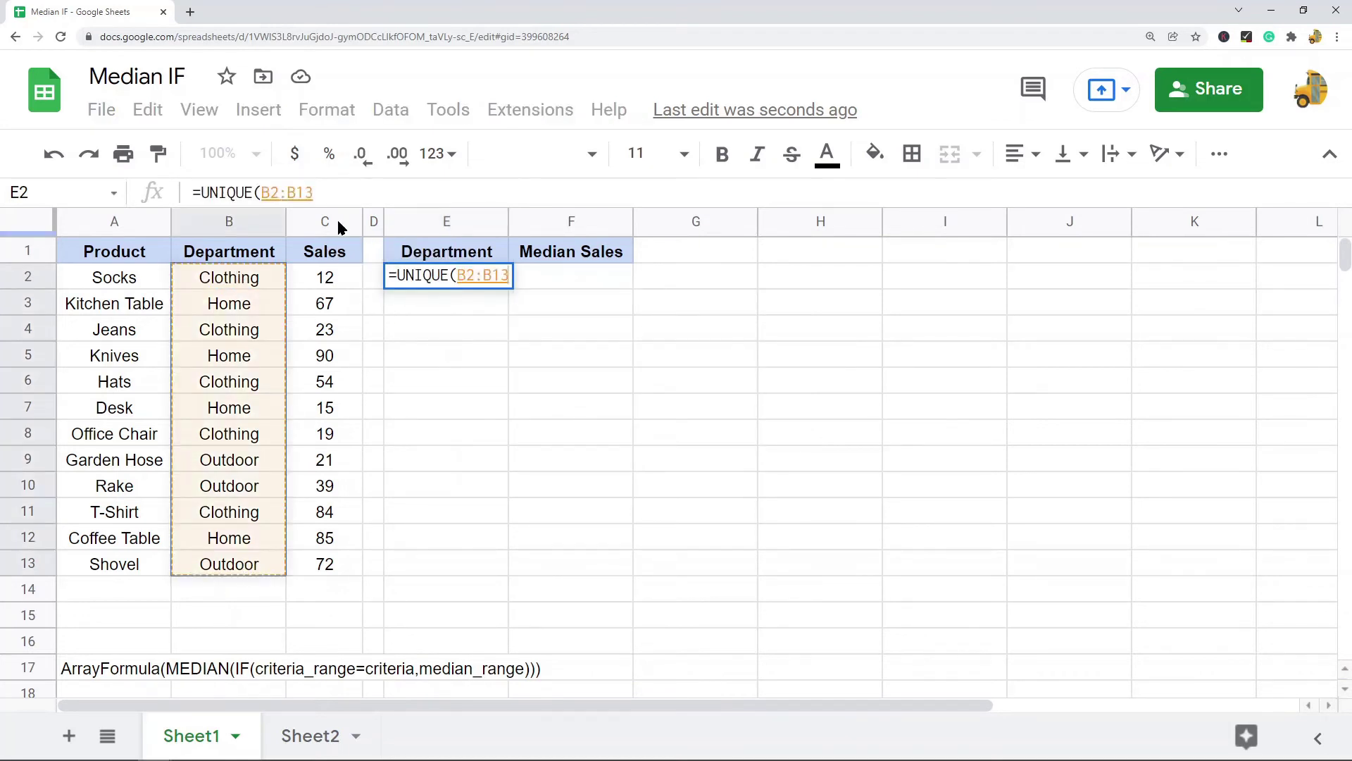
text())
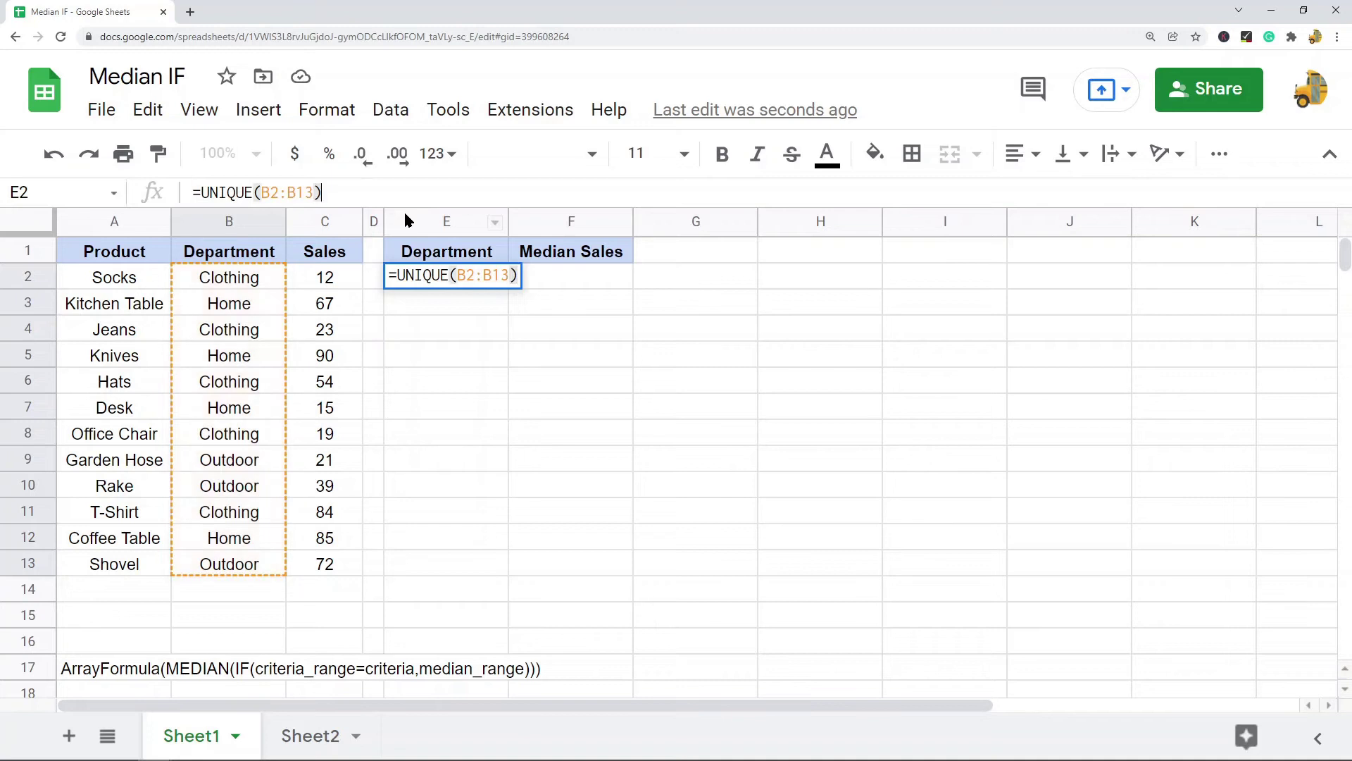
key(Return)
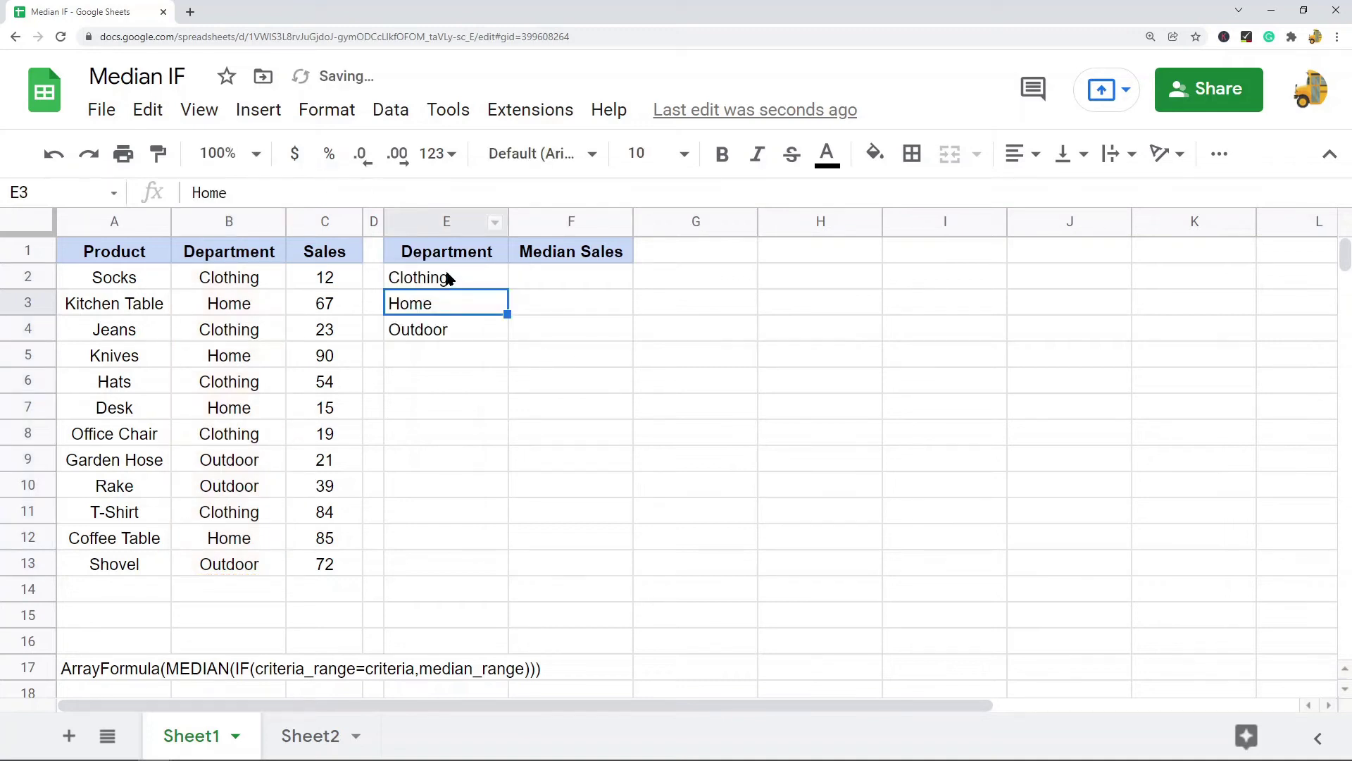
drag(442, 276, 453, 329)
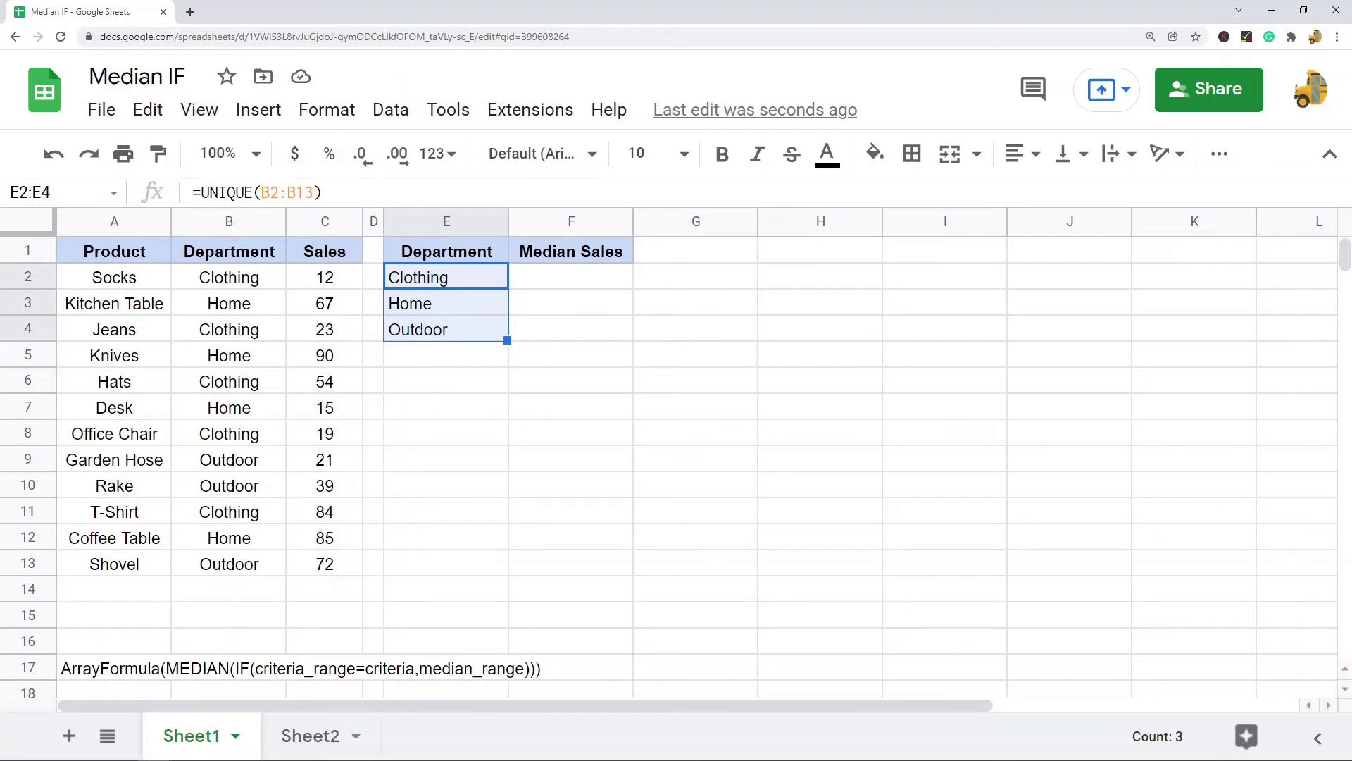
Begin the Clothing median formula in F2 with the nested functions =ARRAYFORMULA(MEDIAN(IF(.
click(571, 277)
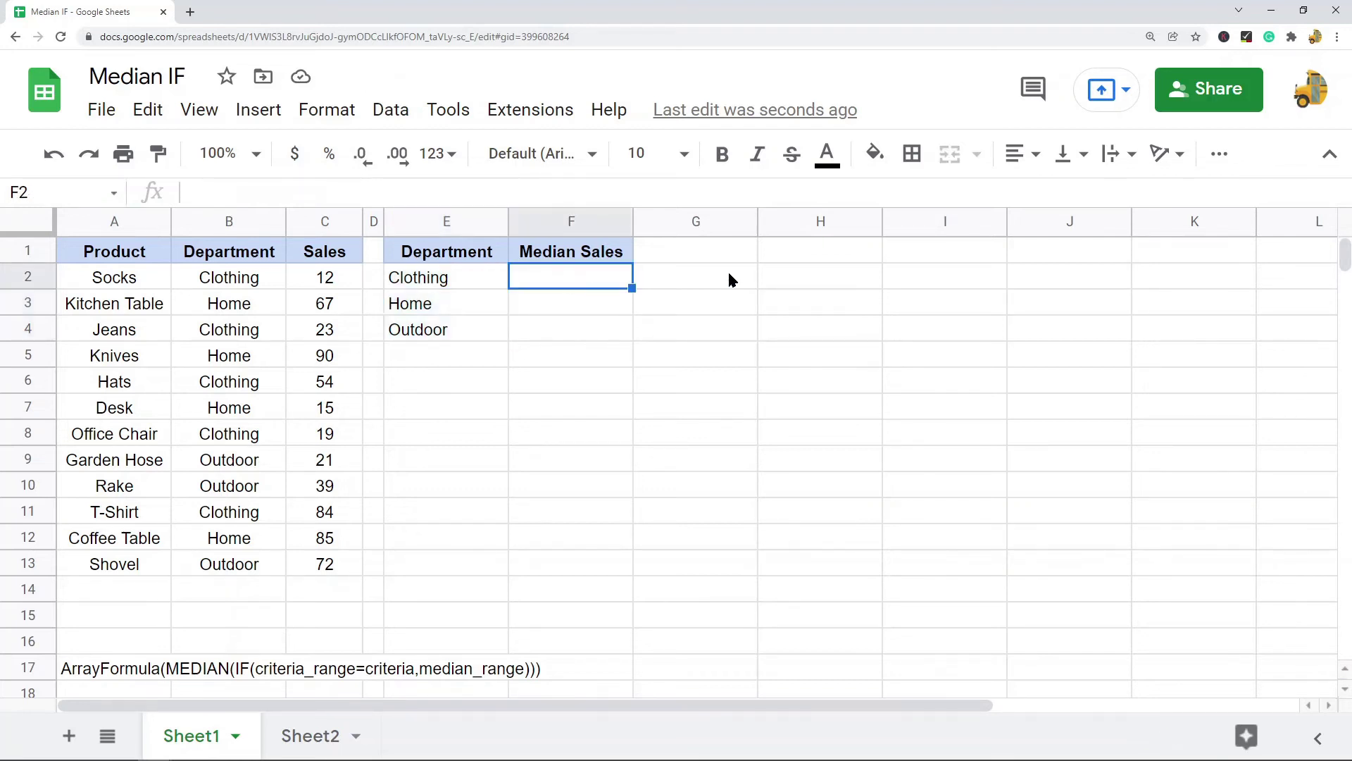
click(328, 190)
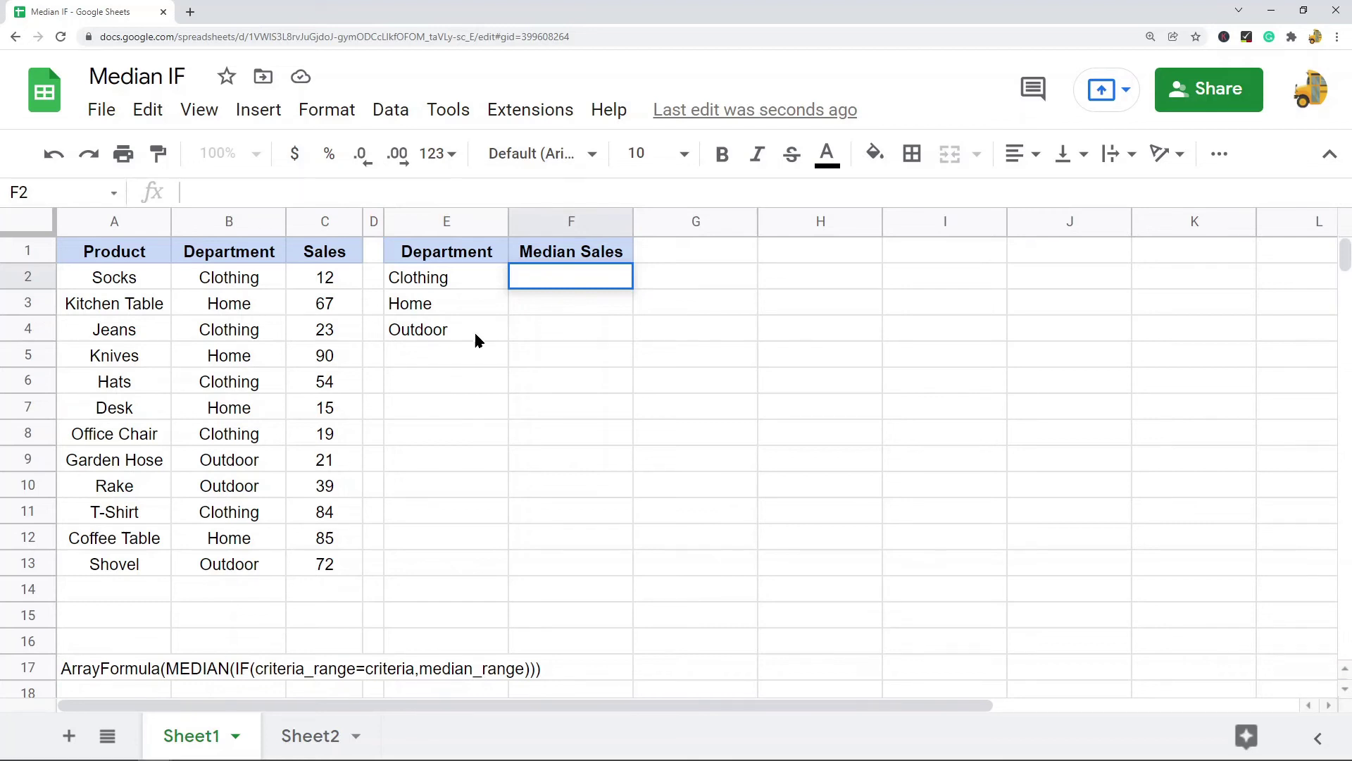
text(=A)
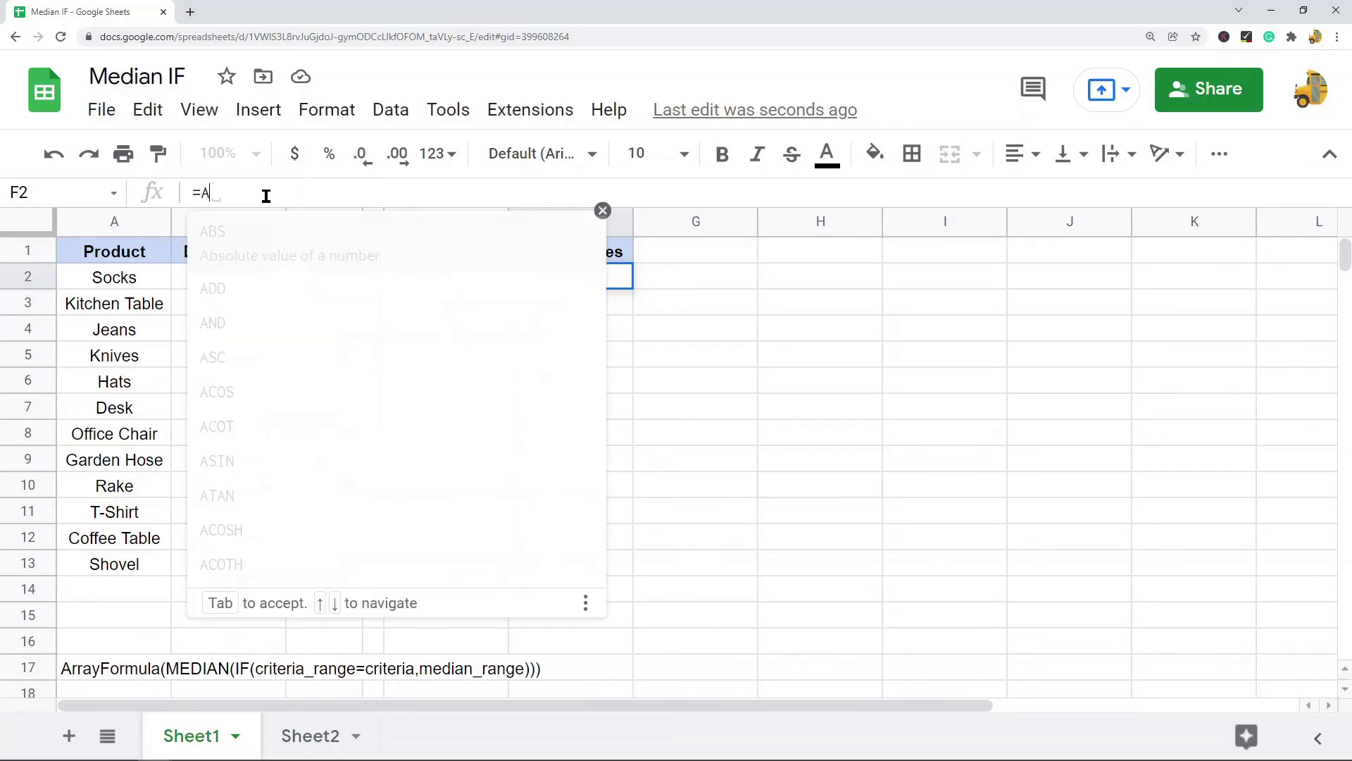
text(rrayFormula)
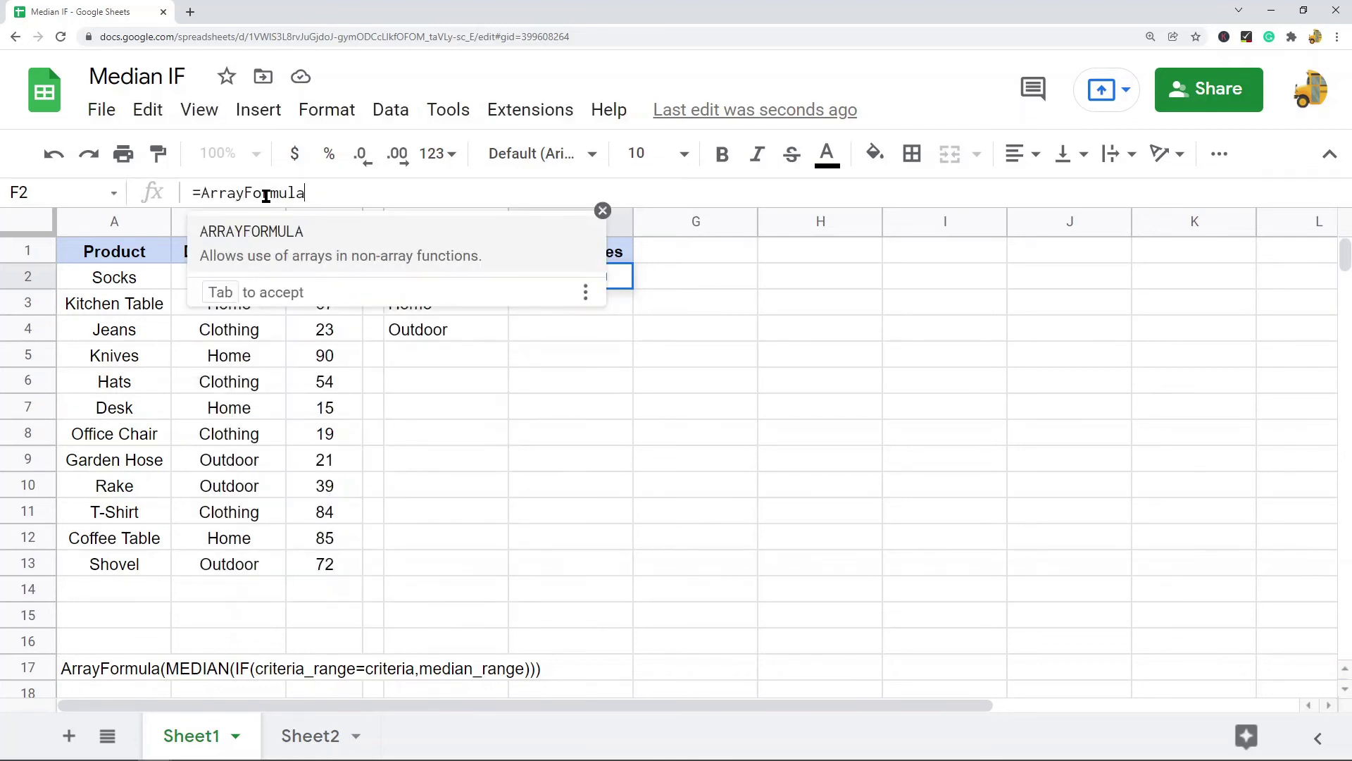
key(Tab)
text(Media)
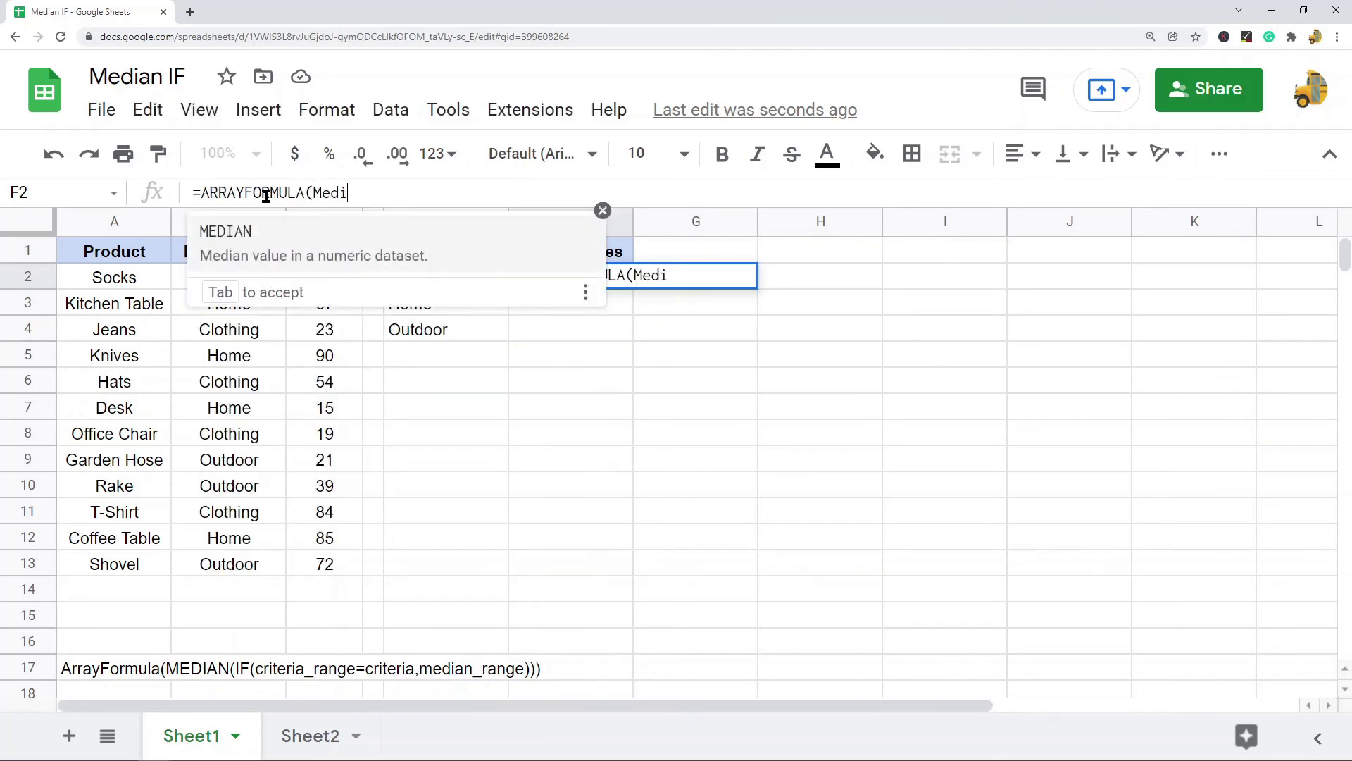
key(Tab)
text(If)
key(Tab)
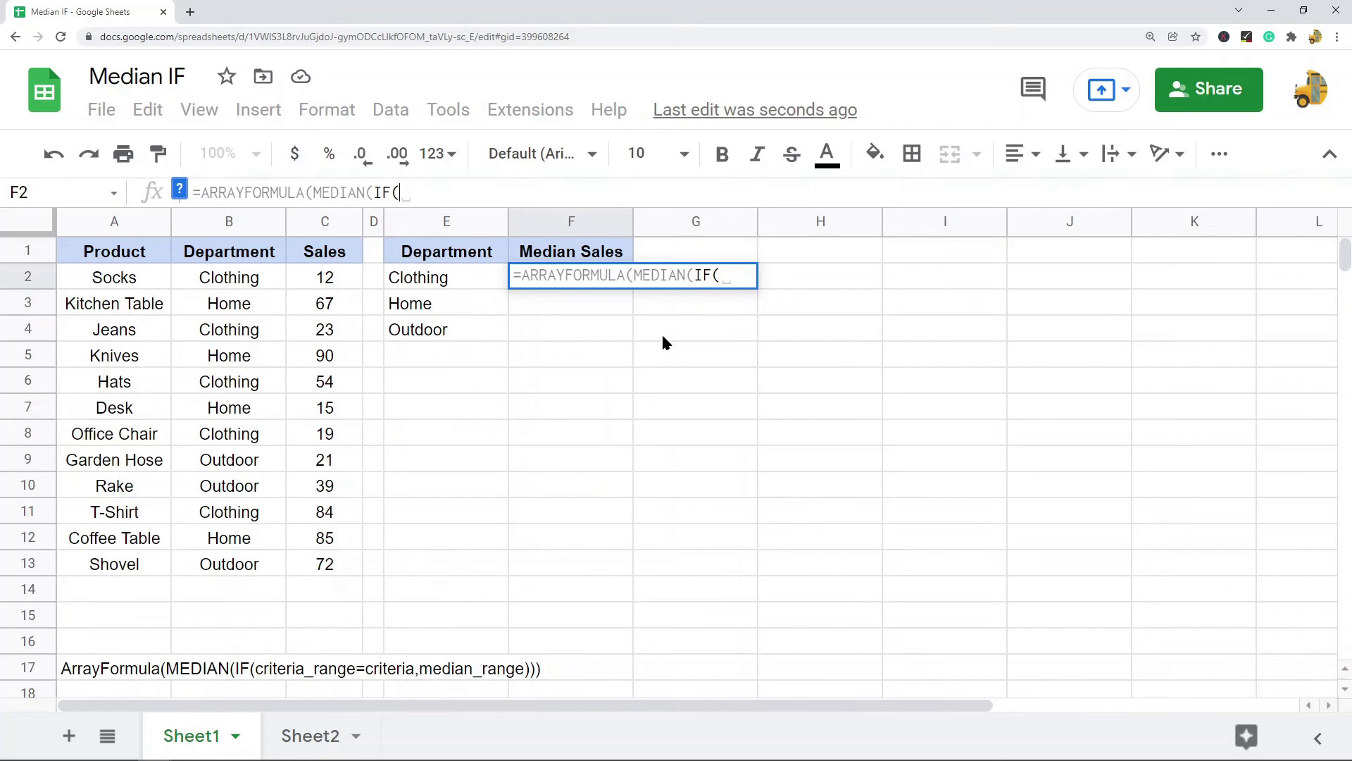
Add the IF condition comparing the absolute department range $B$2:$B$13 with the department in E2.
drag(228, 280, 223, 565)
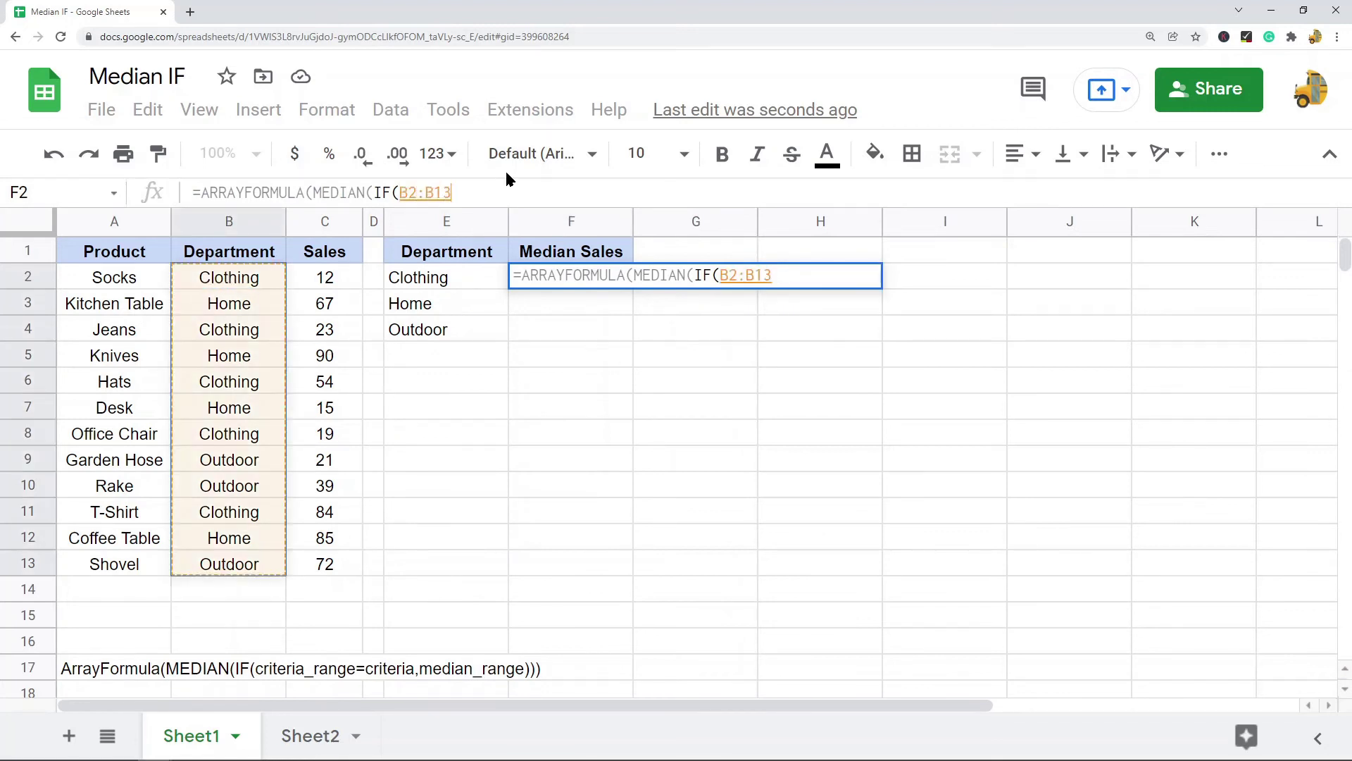
key(F4)
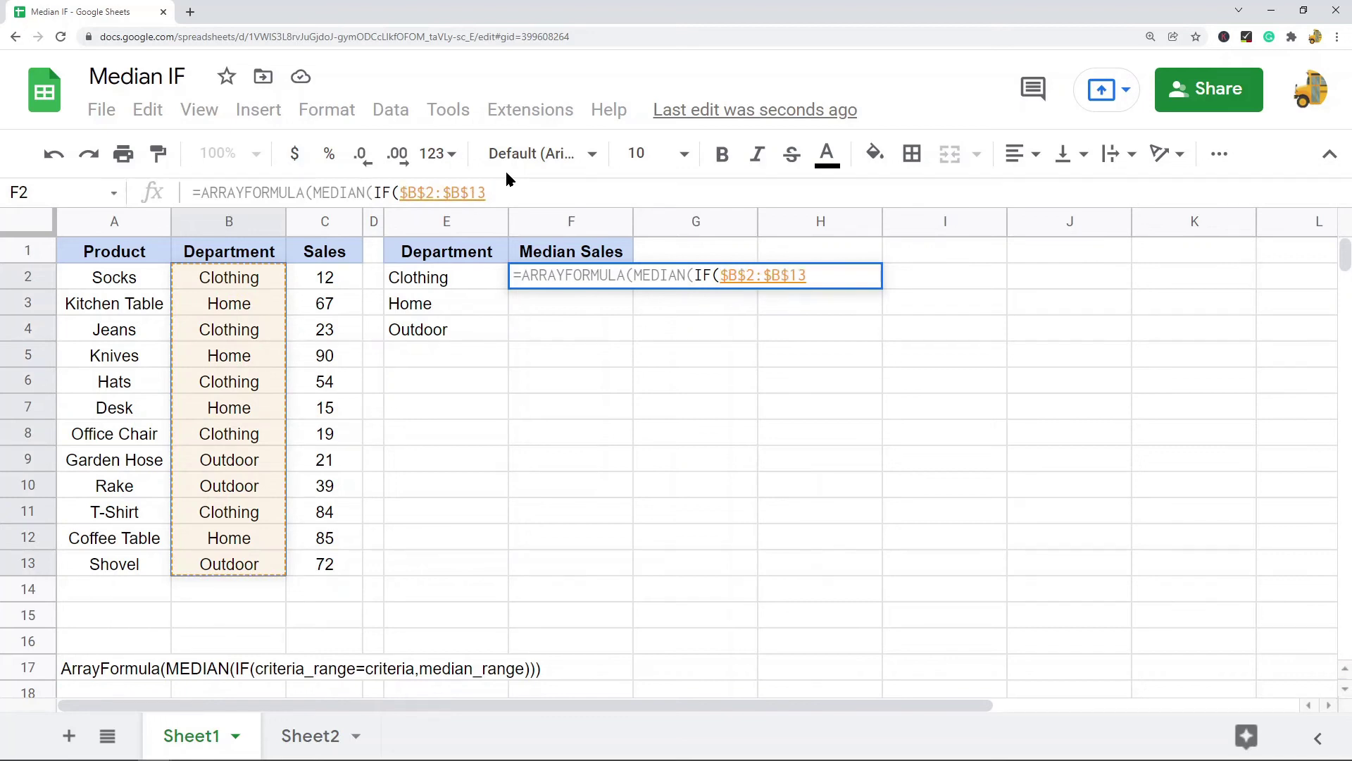
text(=)
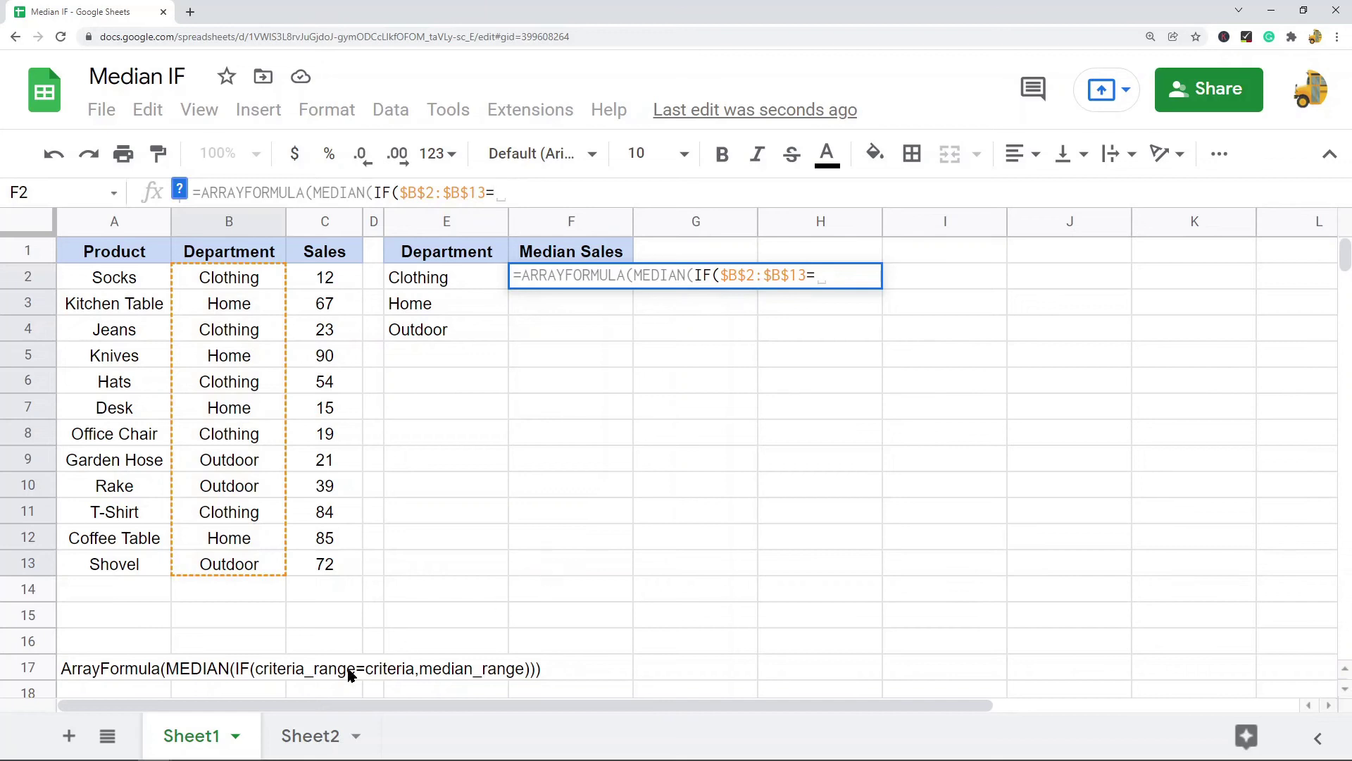
click(463, 279)
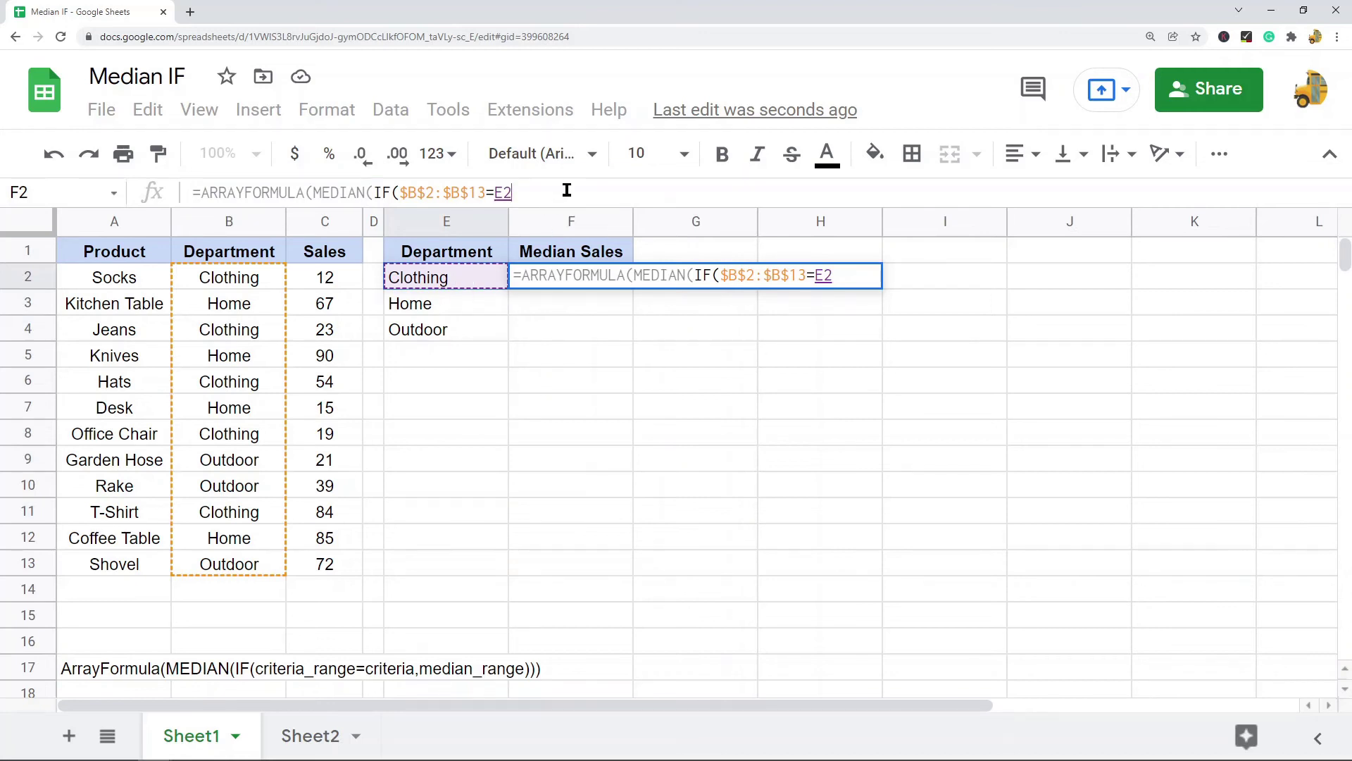
Add the absolute sales range $C$2:$C$13 as the IF result, close all three functions and enter the formula.
text(,)
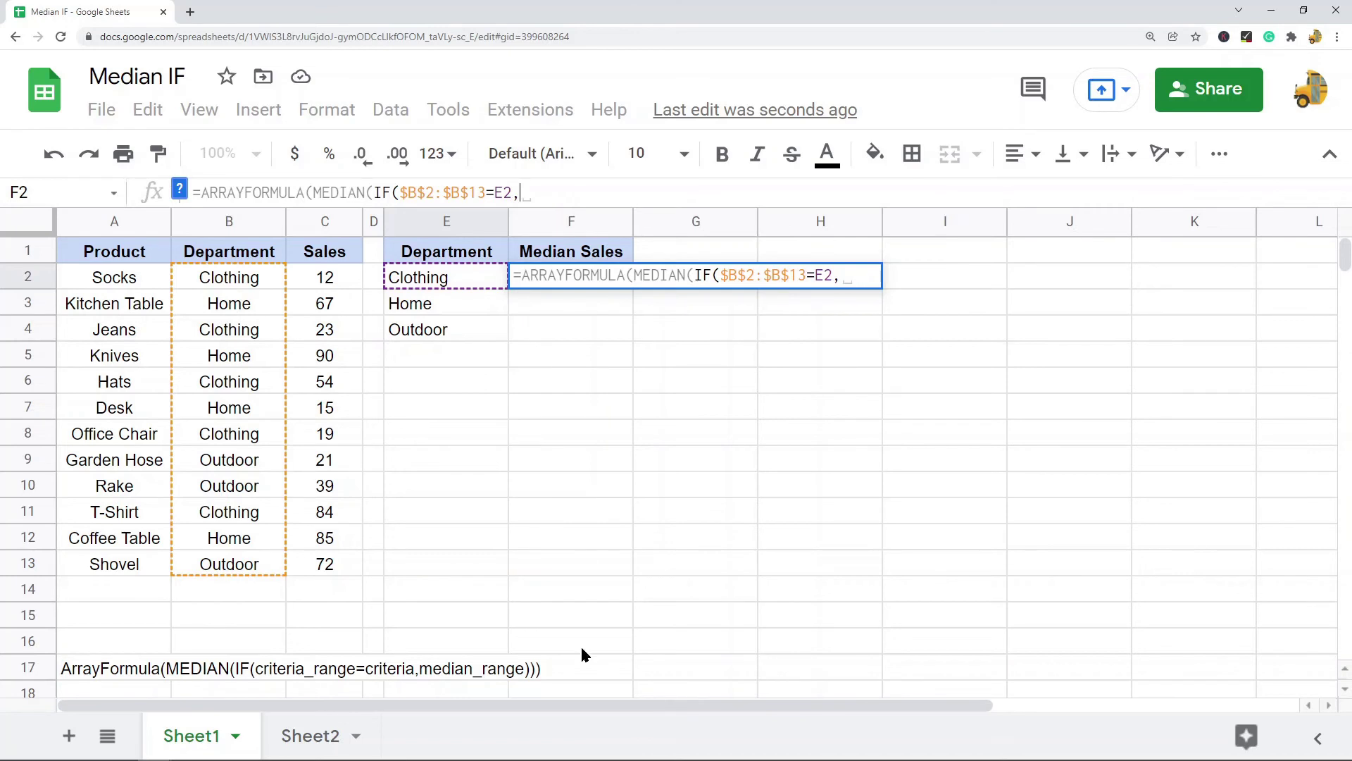
drag(338, 277, 327, 564)
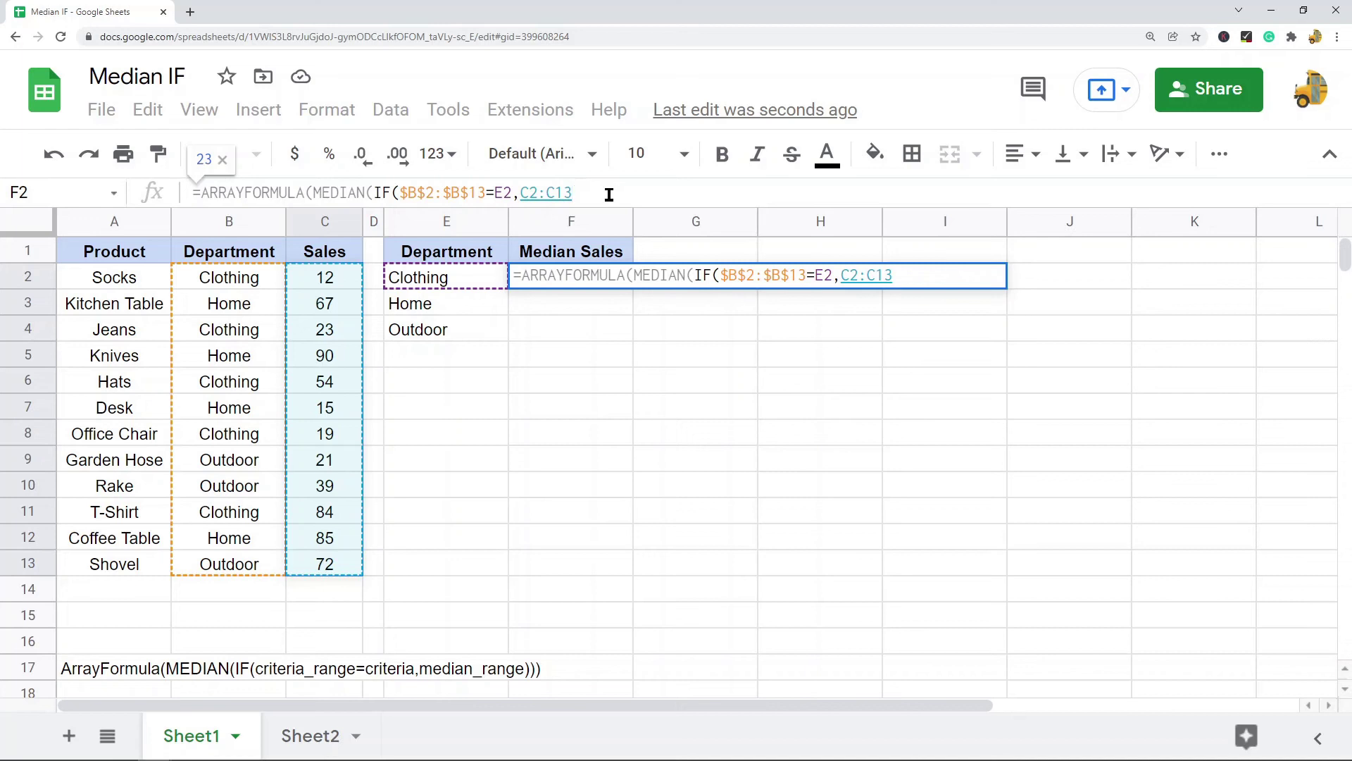
key(F4)
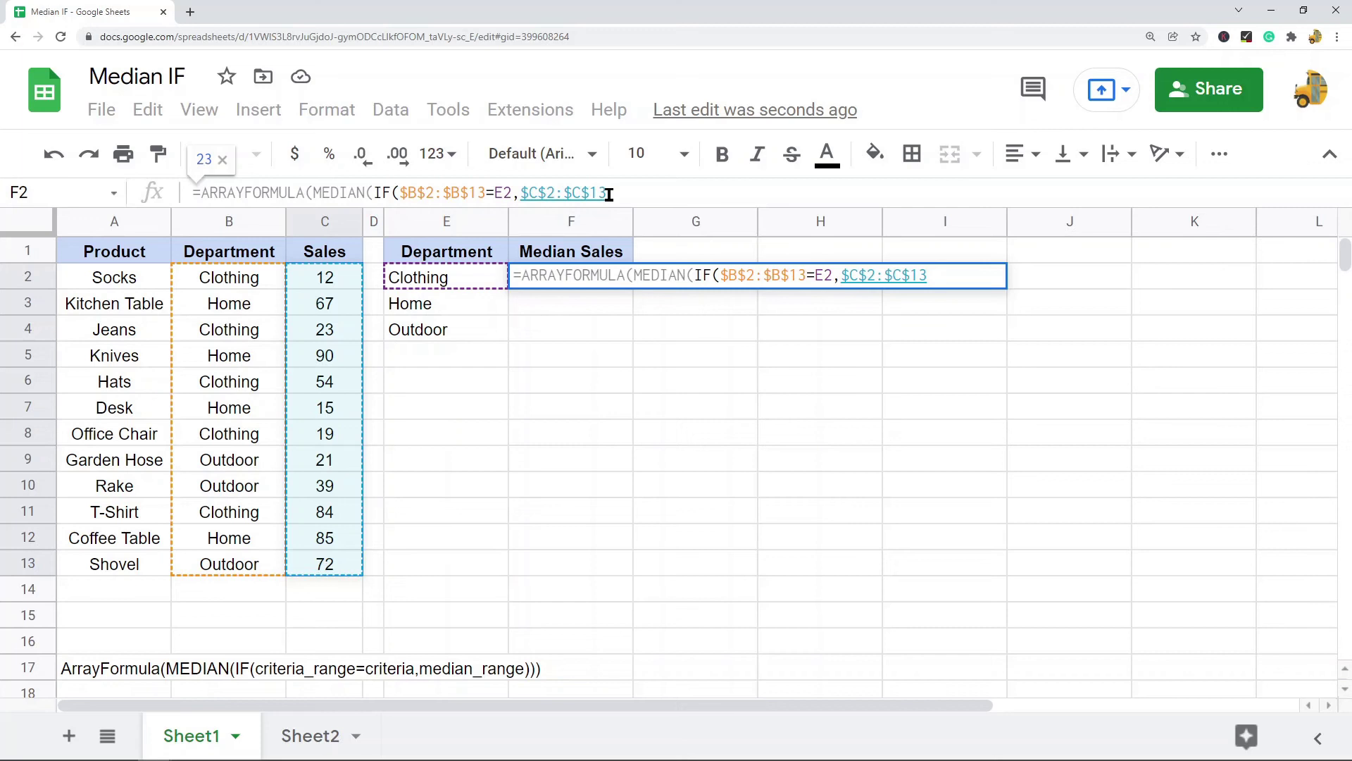
text())))
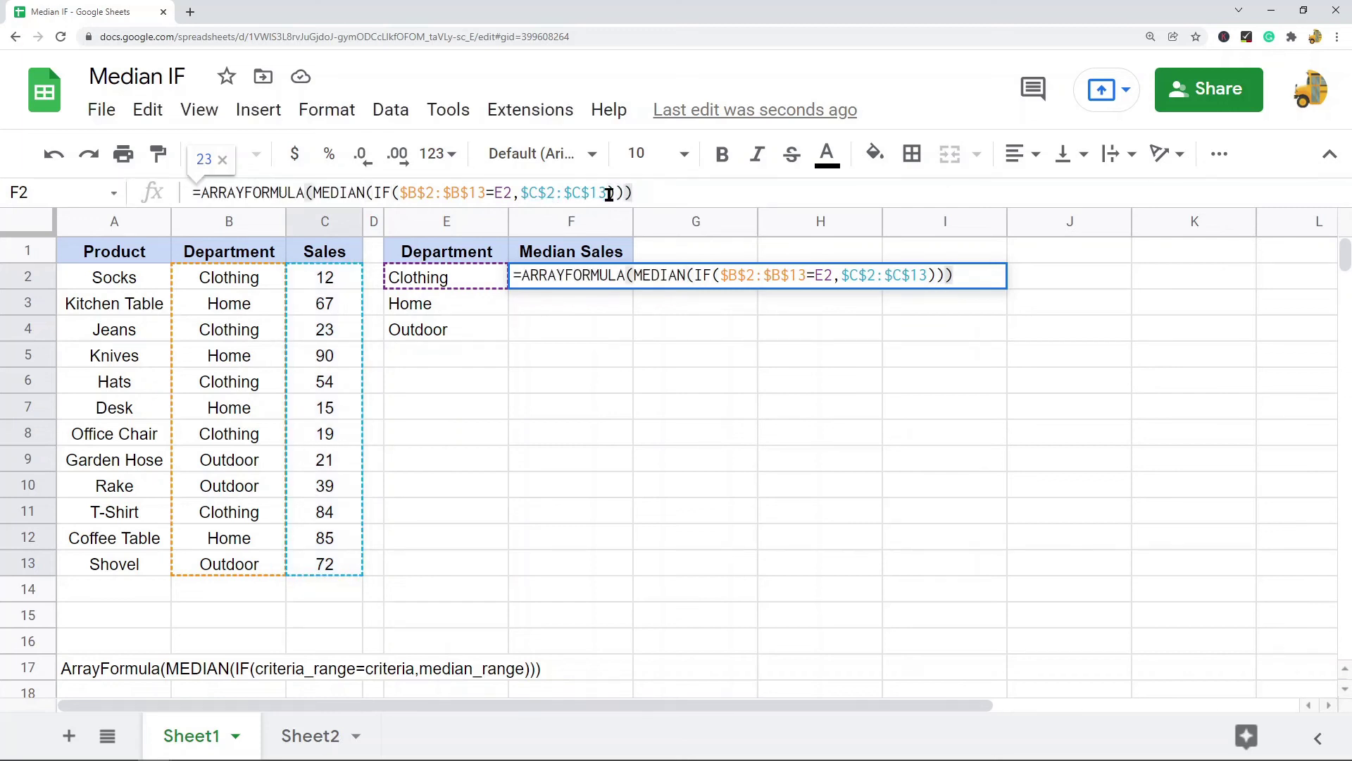
key(Return)
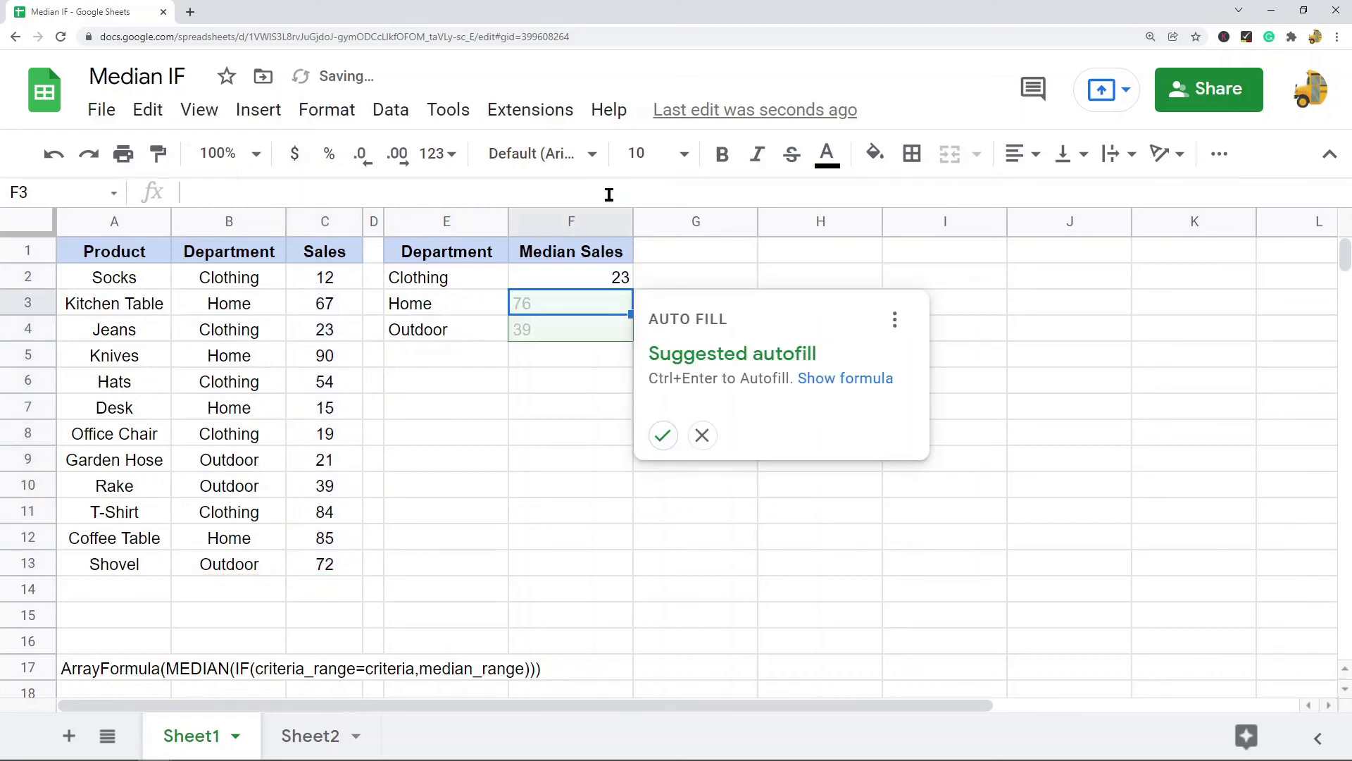
Copy the median formula from F2 into F3:F4 for the Home and Outdoor departments.
click(578, 278)
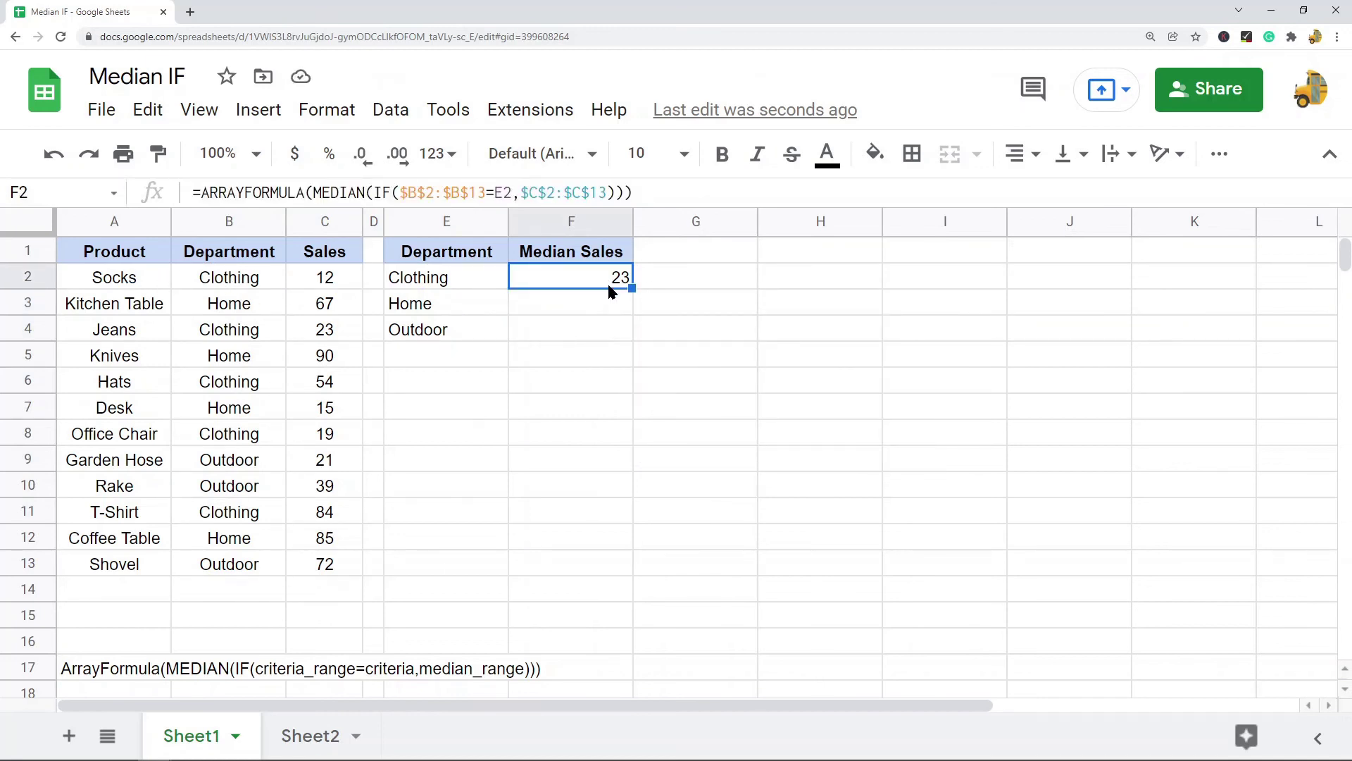
click(1020, 154)
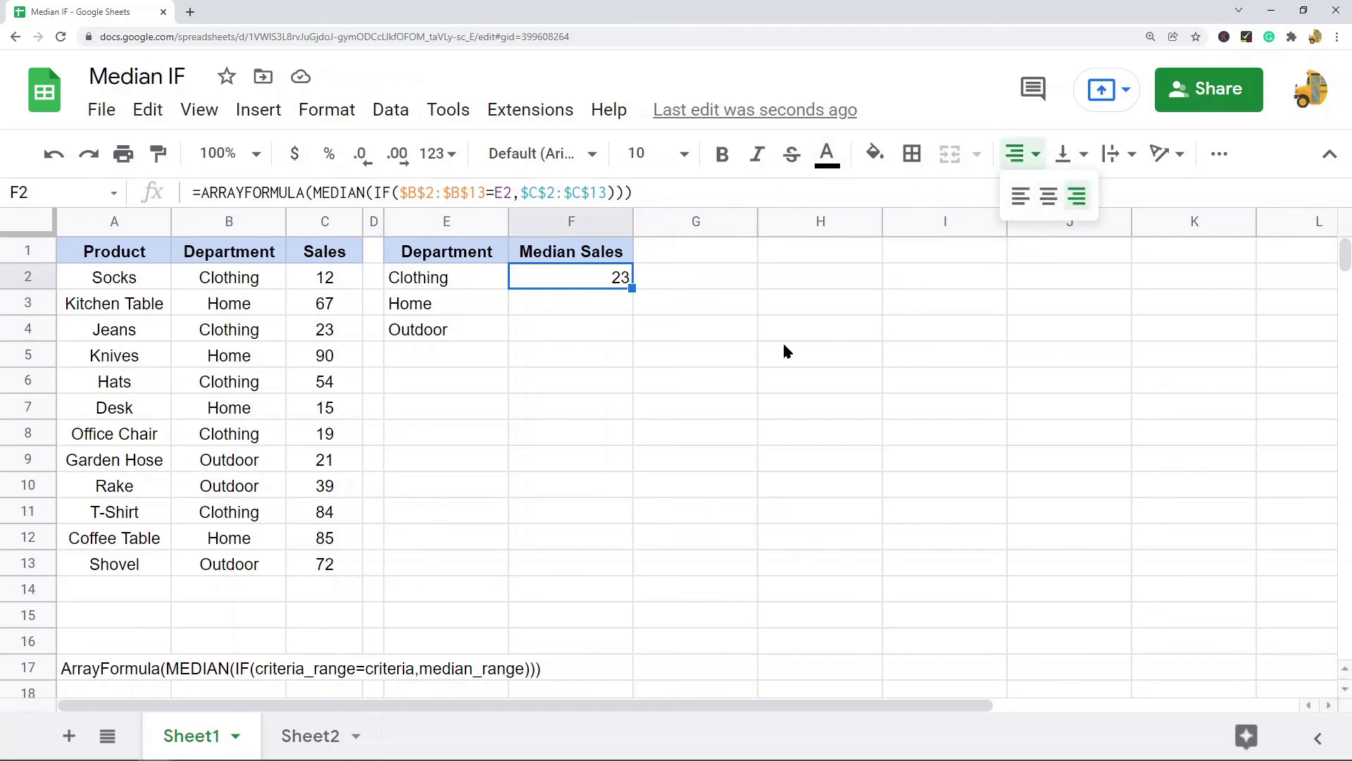
click(604, 280)
key(ctrl+c)
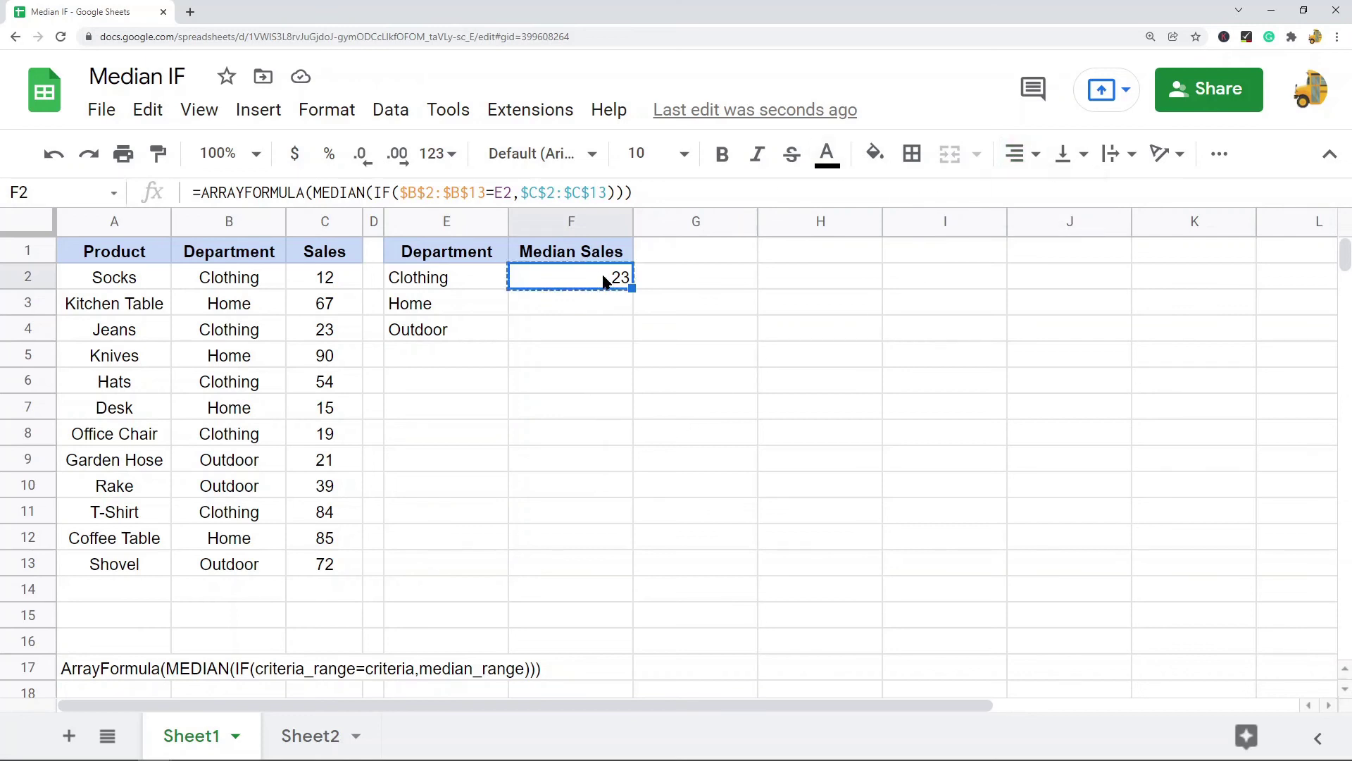
drag(554, 301, 556, 329)
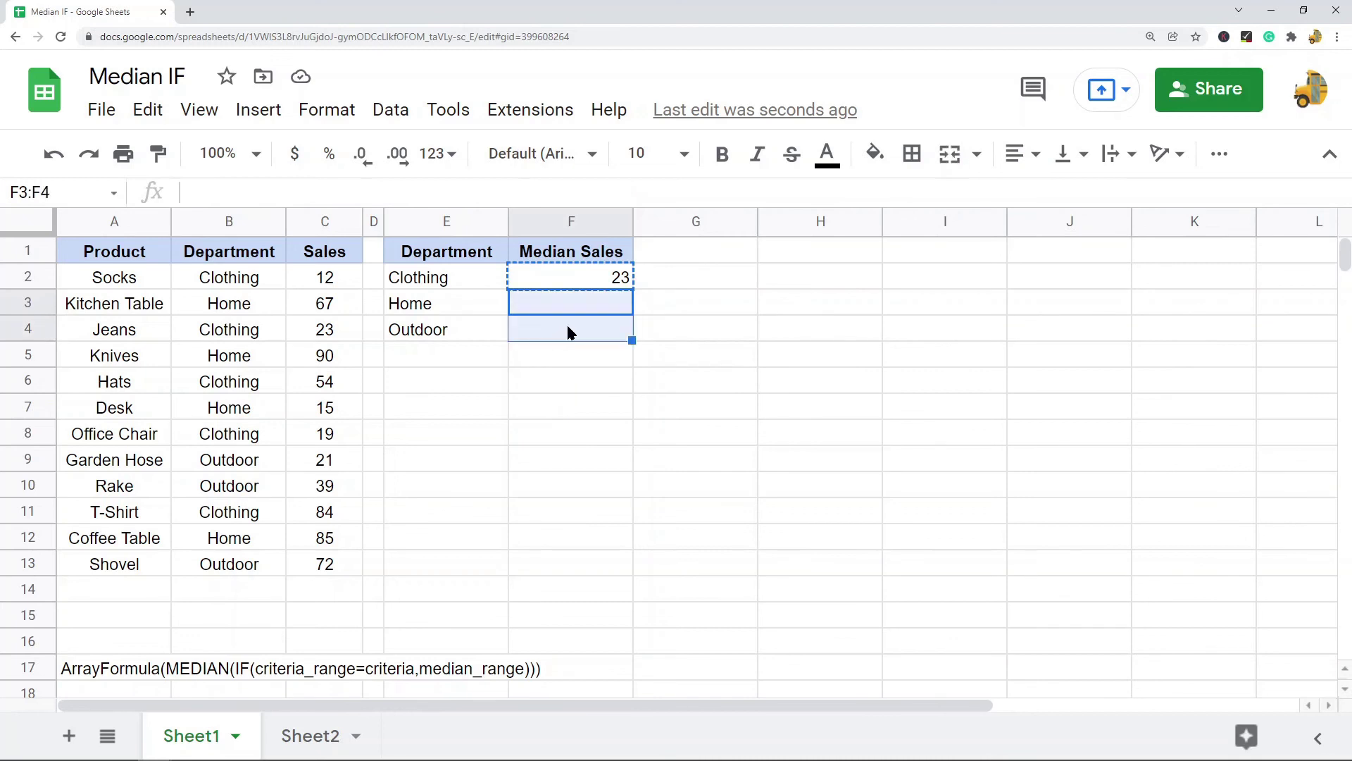
key(ctrl+v)
click(806, 335)
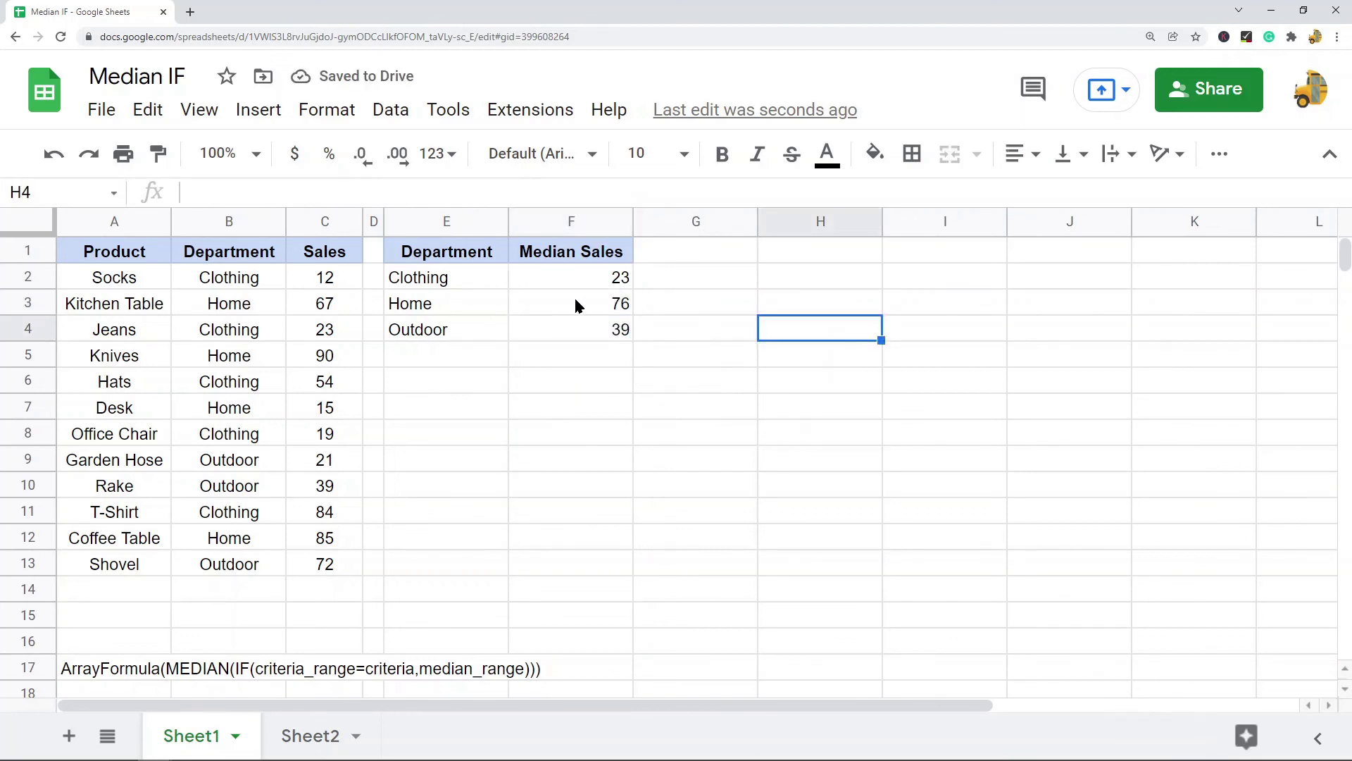
Review the formula in F2 and examine each department in E2:E4 together with its median sales.
click(589, 281)
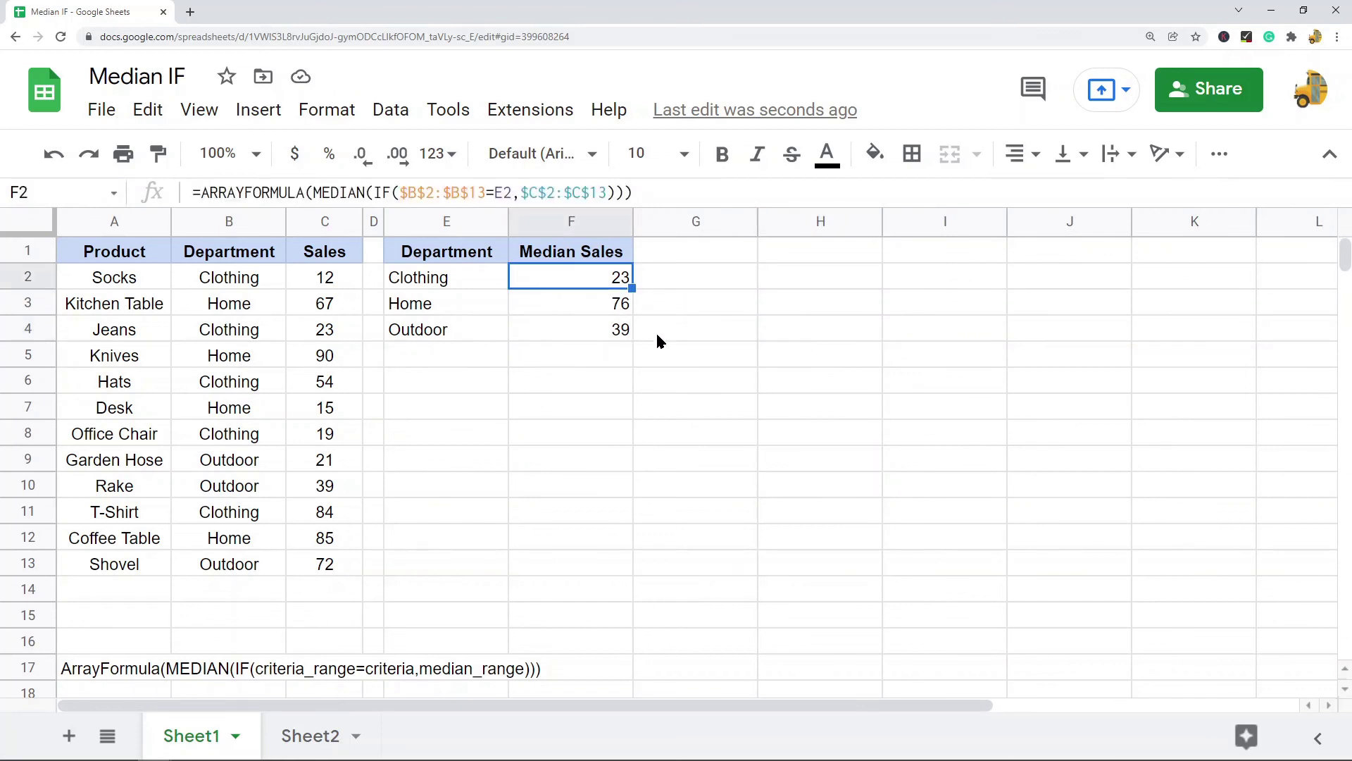
click(461, 281)
shift+click(543, 280)
click(462, 301)
shift+click(555, 301)
click(493, 332)
shift+click(598, 334)
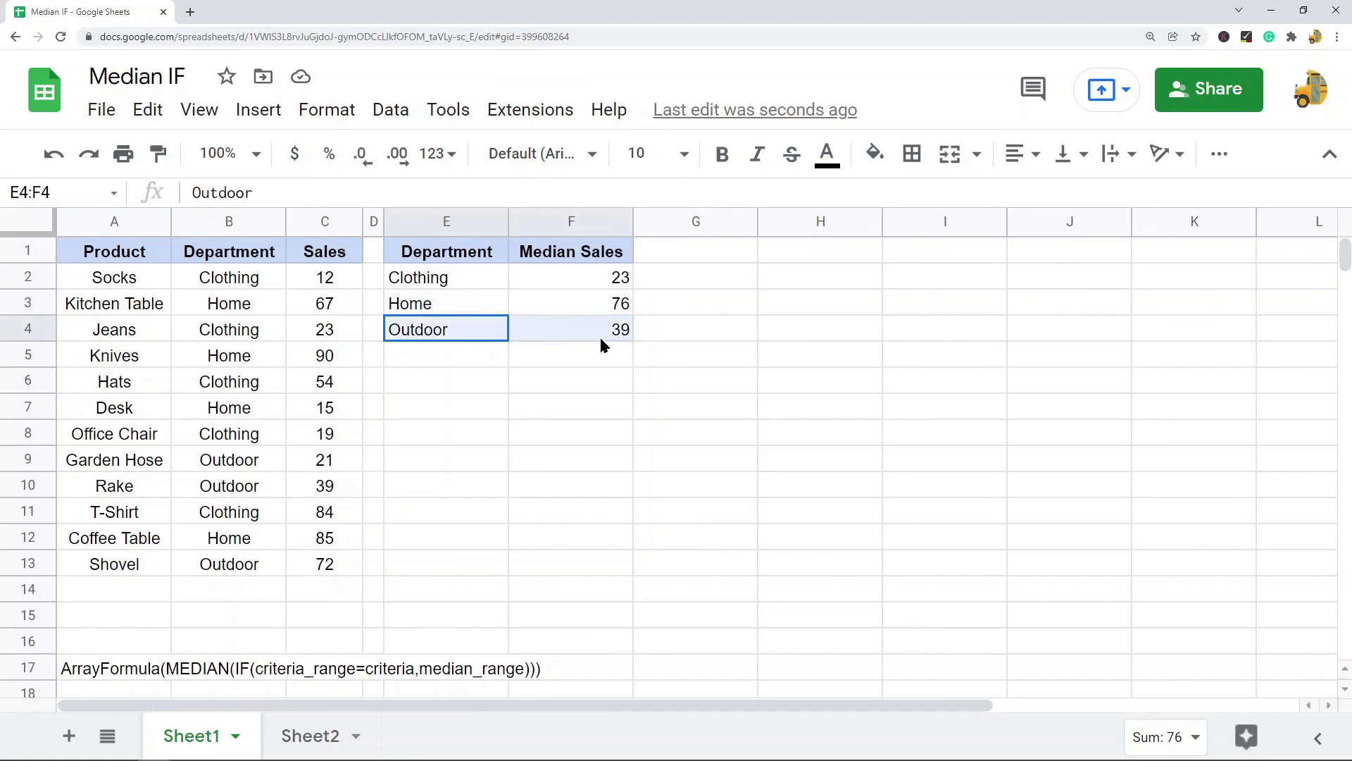
click(548, 470)
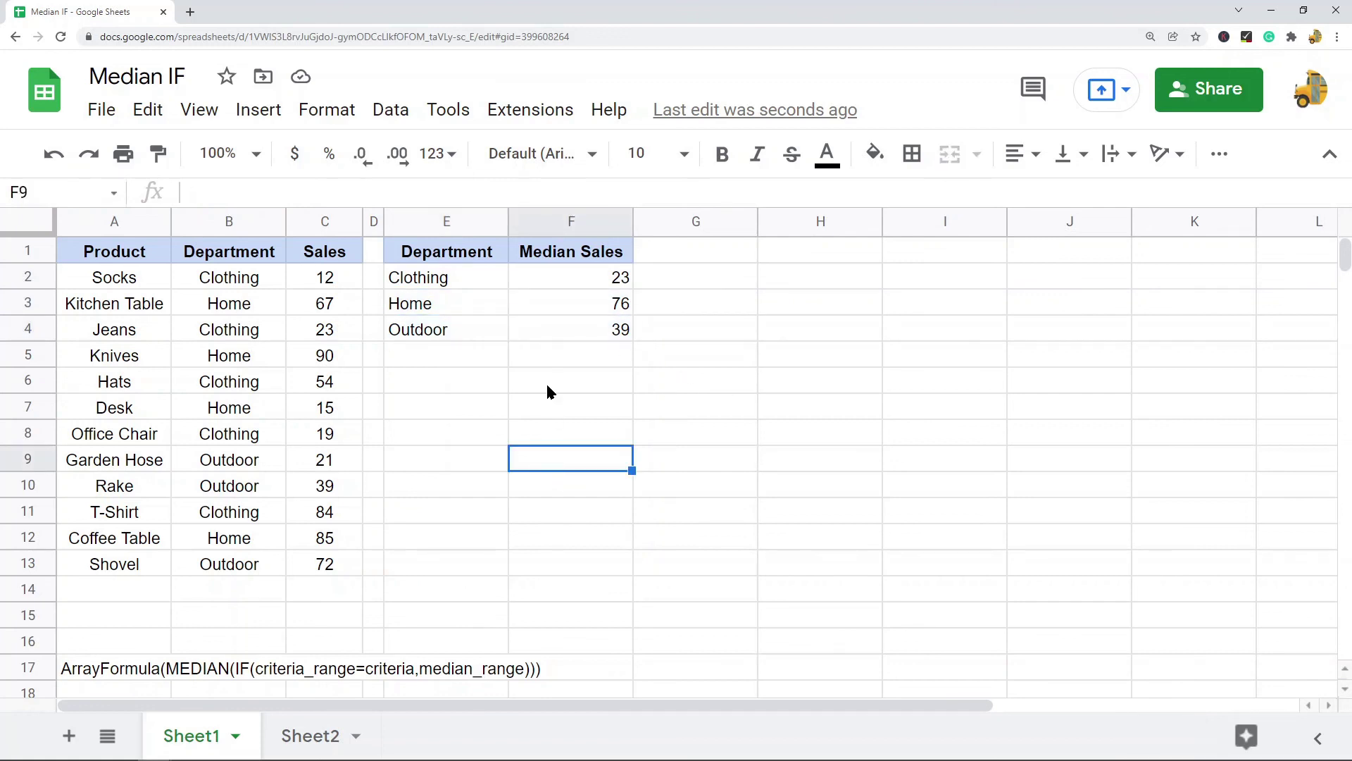